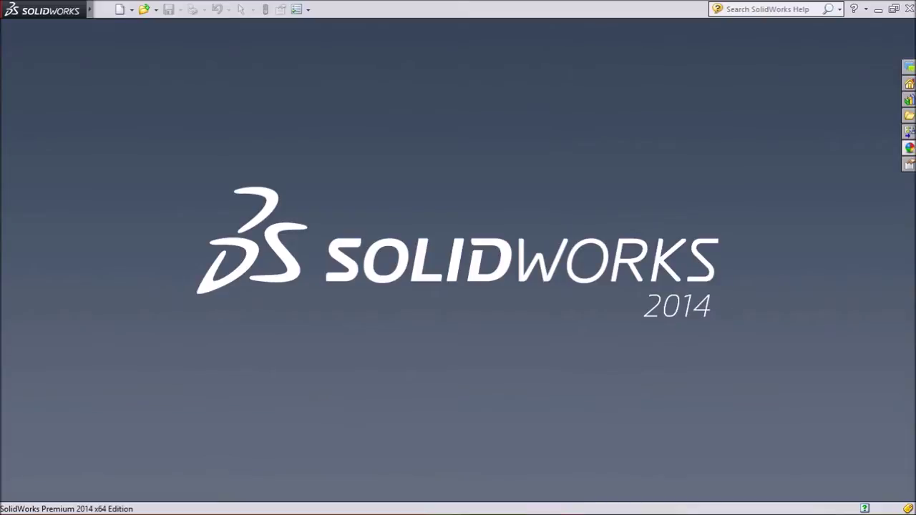
Step: Create a new part and give it a bright green 'green glass' appearance
left_click(120, 10)
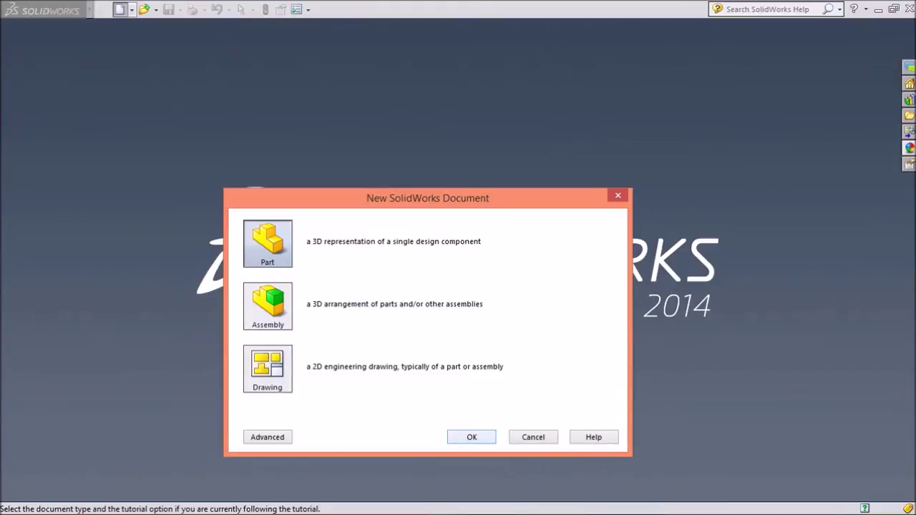
key("Return")
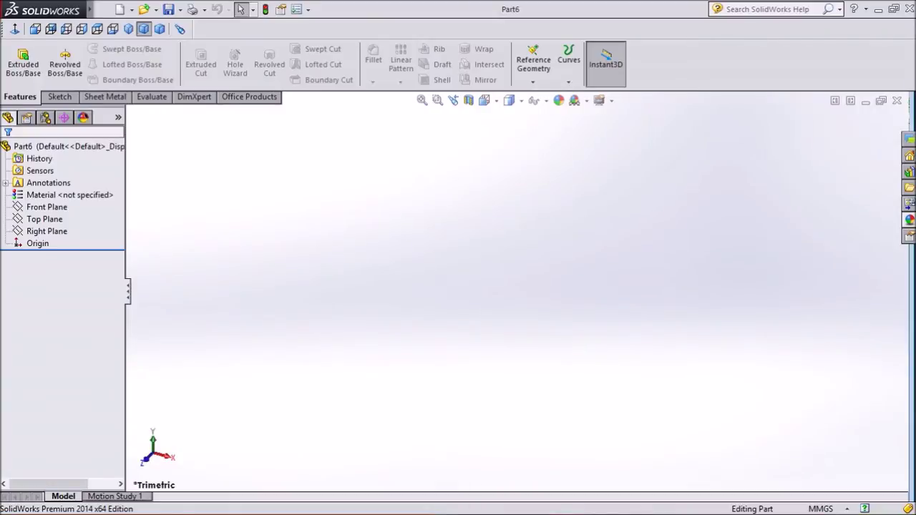
left_click(558, 100)
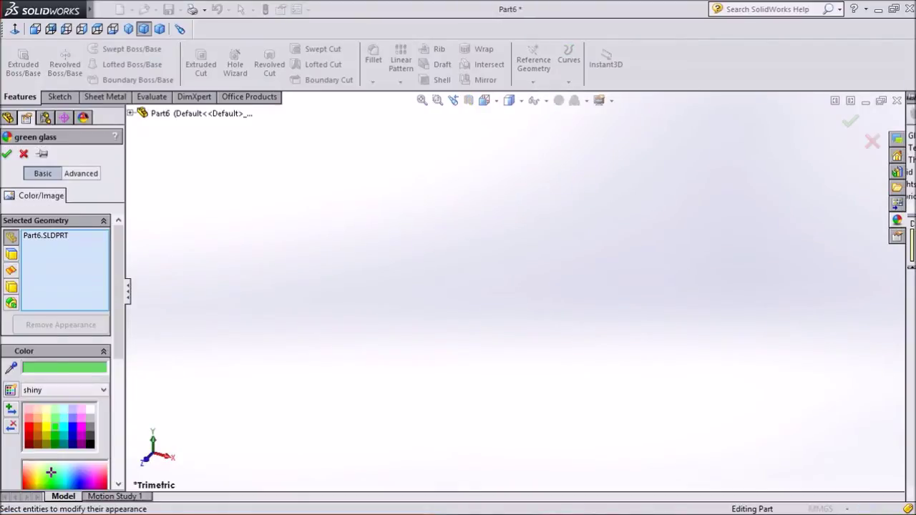
left_click(51, 483)
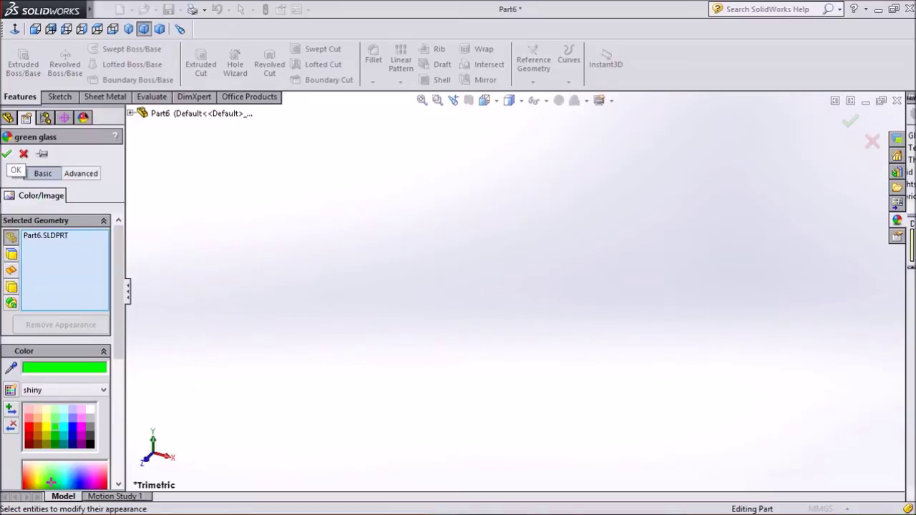
left_click(7, 154)
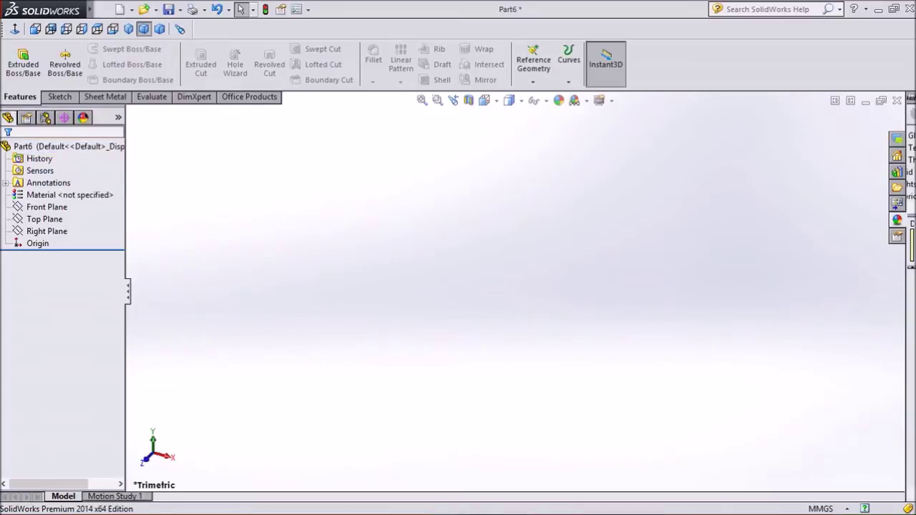
Step: Start a new sketch on the Top Plane
left_click(45, 219)
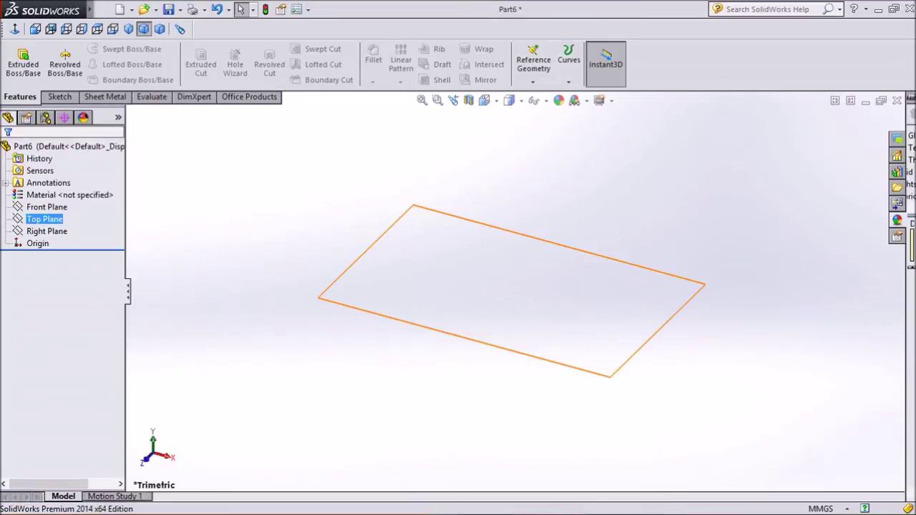
left_click(46, 206)
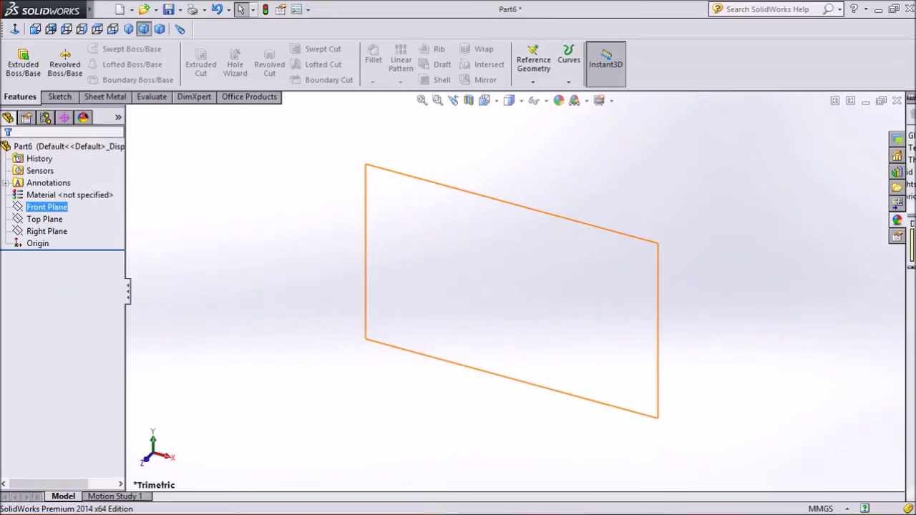
left_click(44, 219)
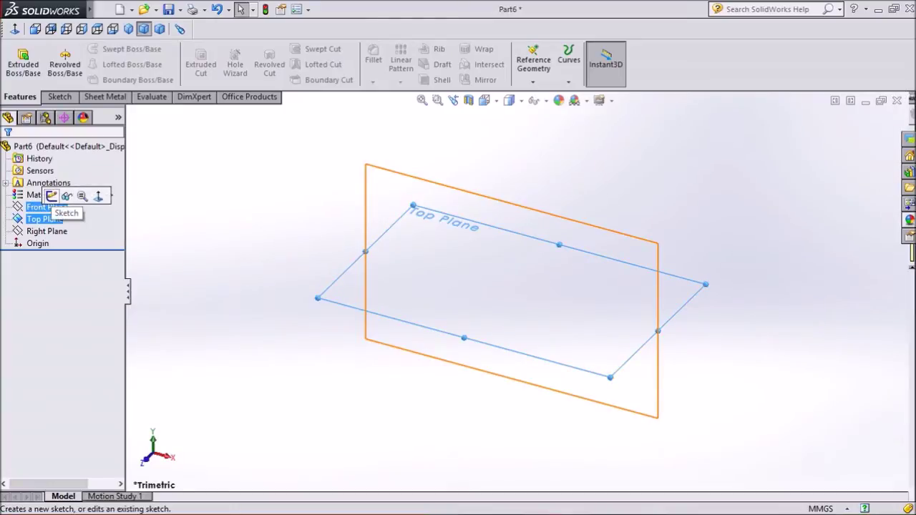
left_click(52, 195)
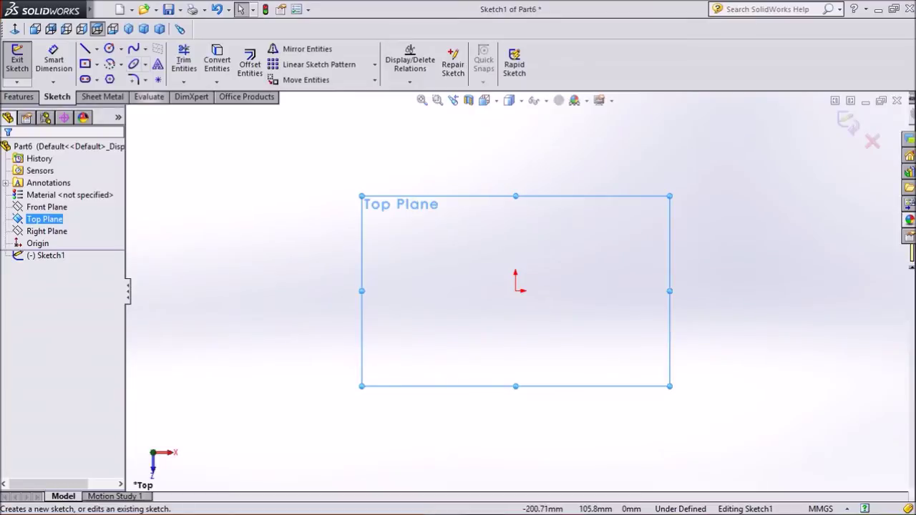
Step: Draw a centre-point circle at the origin with radius about 83.24 mm
left_click(121, 48)
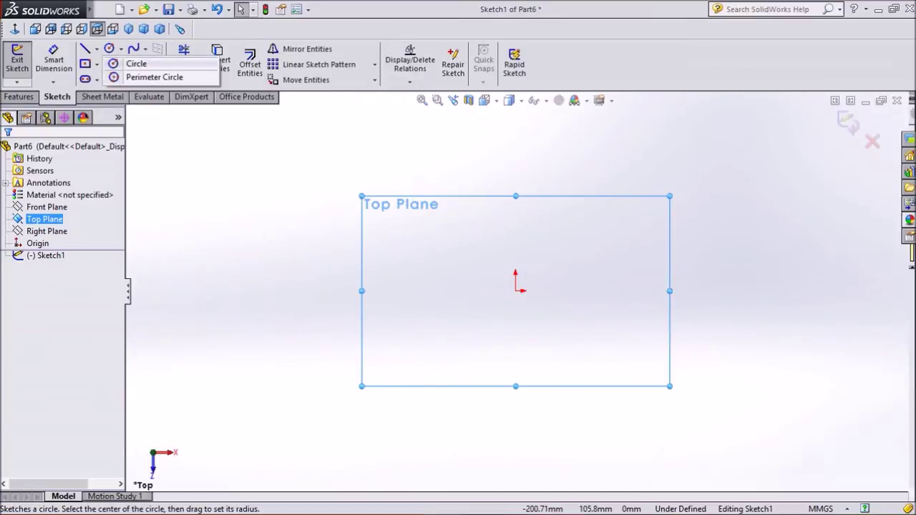
left_click(136, 64)
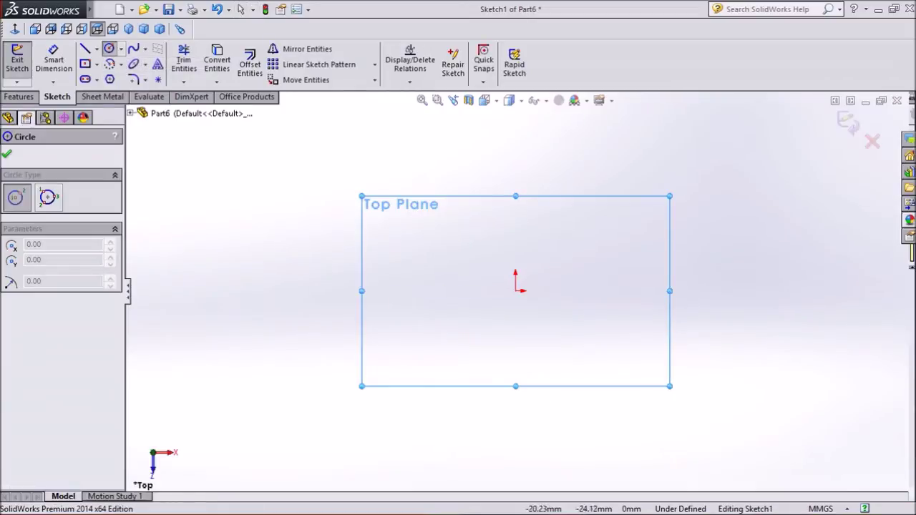
left_click(515, 291)
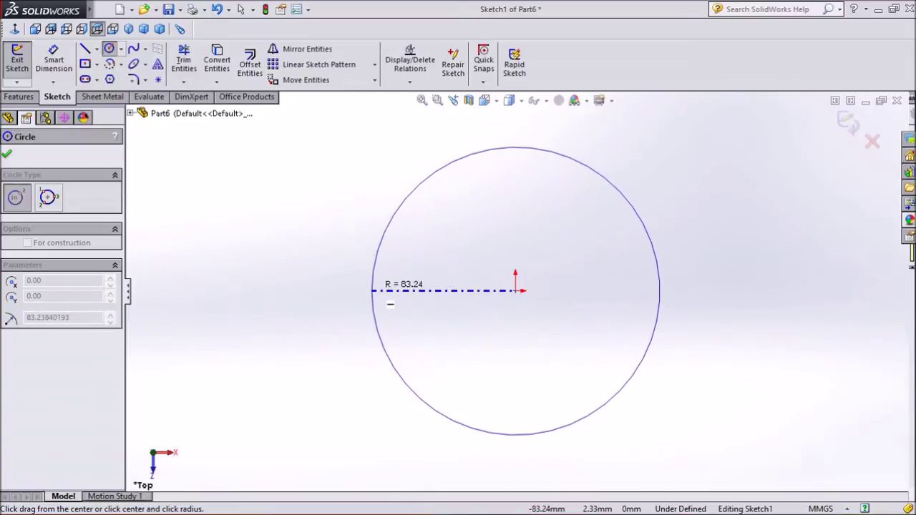
left_click(372, 291)
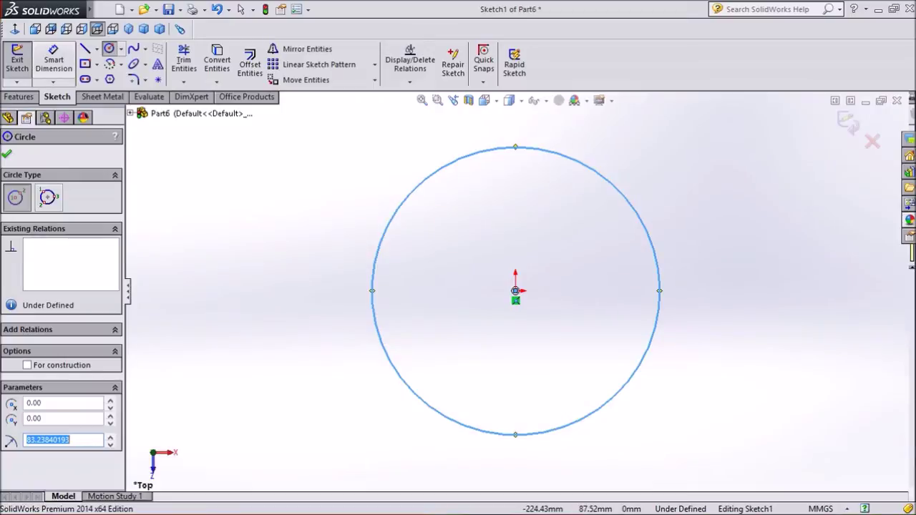
left_click(54, 61)
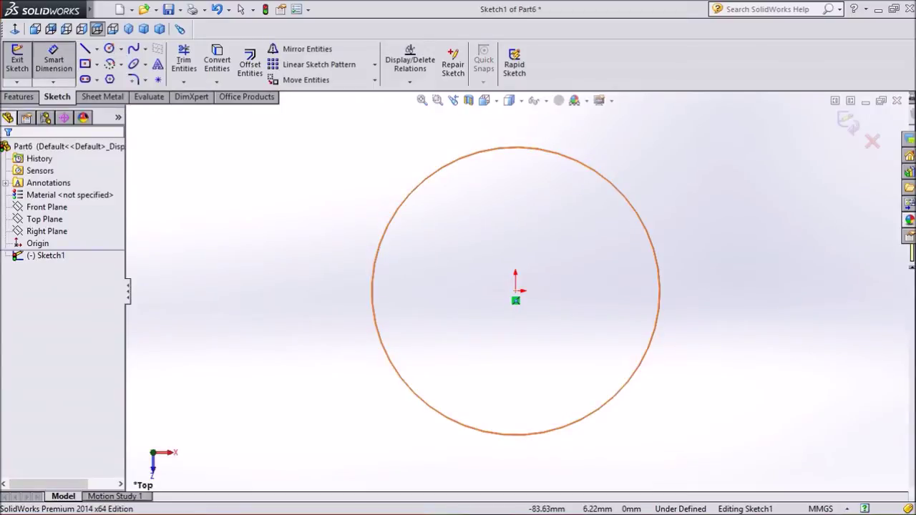
Step: Dimension the circle's diameter at 150 mm and close Sketch1
left_click(371, 280)
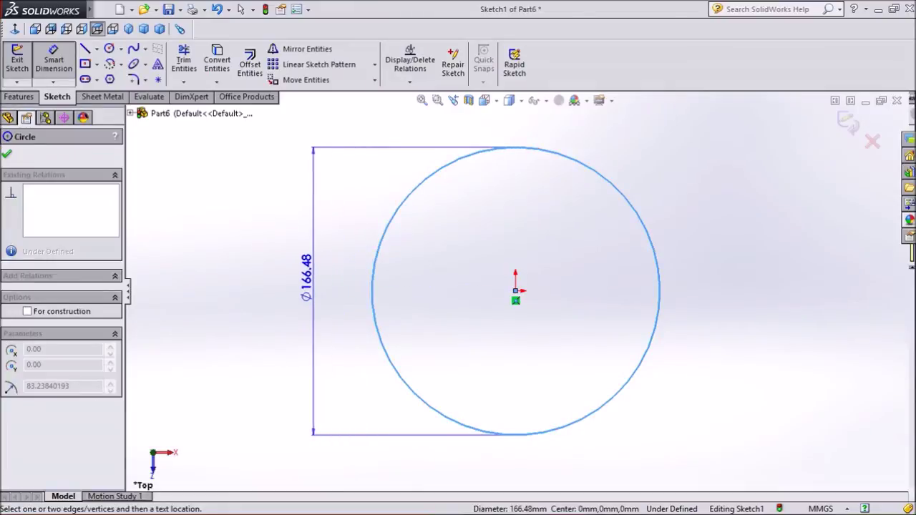
left_click(293, 285)
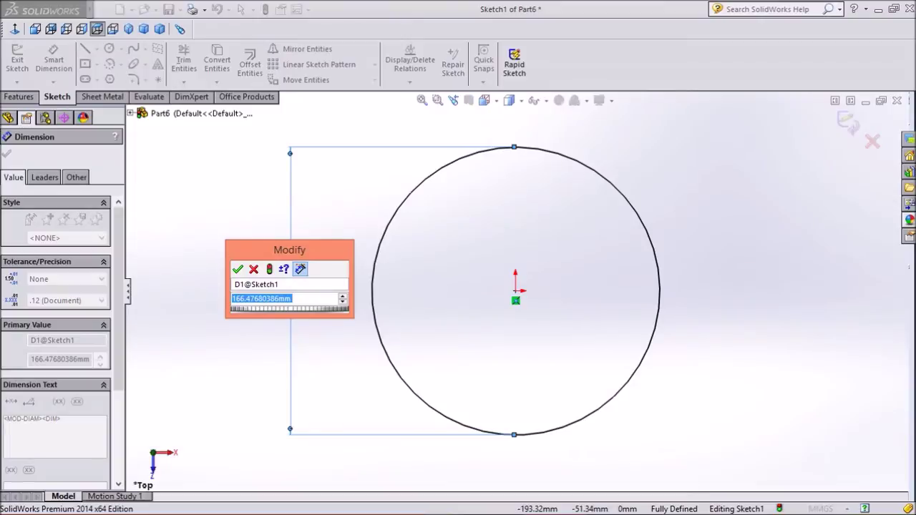
type("150")
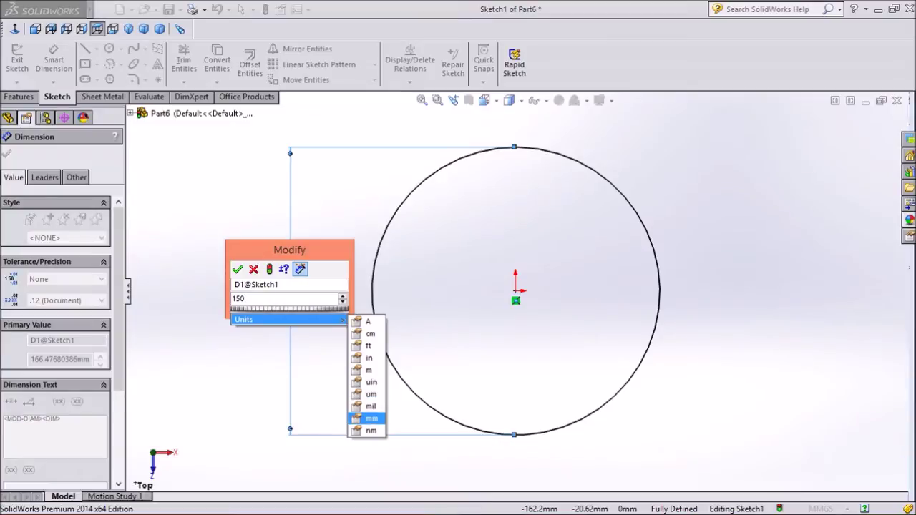
left_click(372, 418)
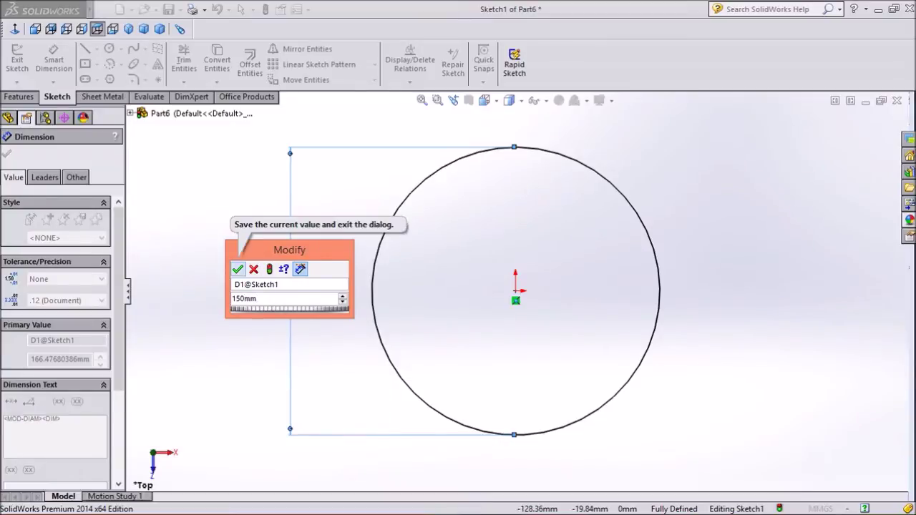
left_click(237, 269)
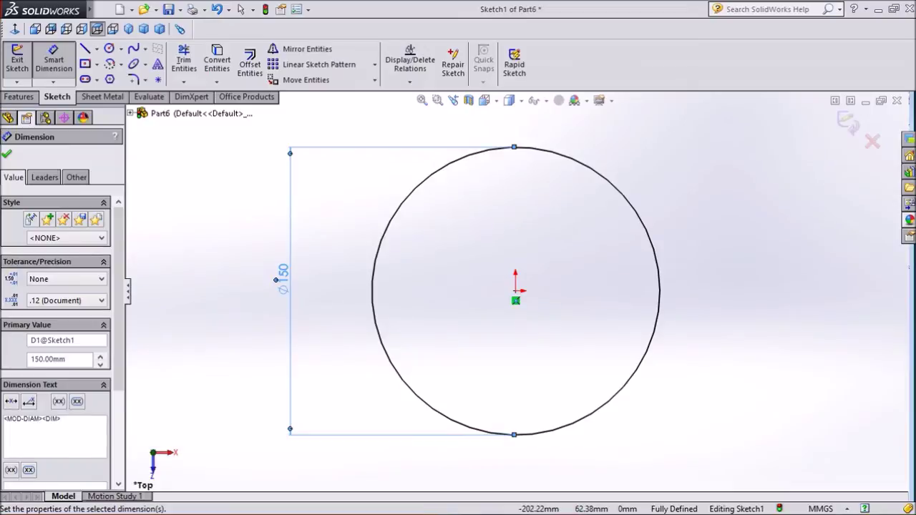
left_click(6, 153)
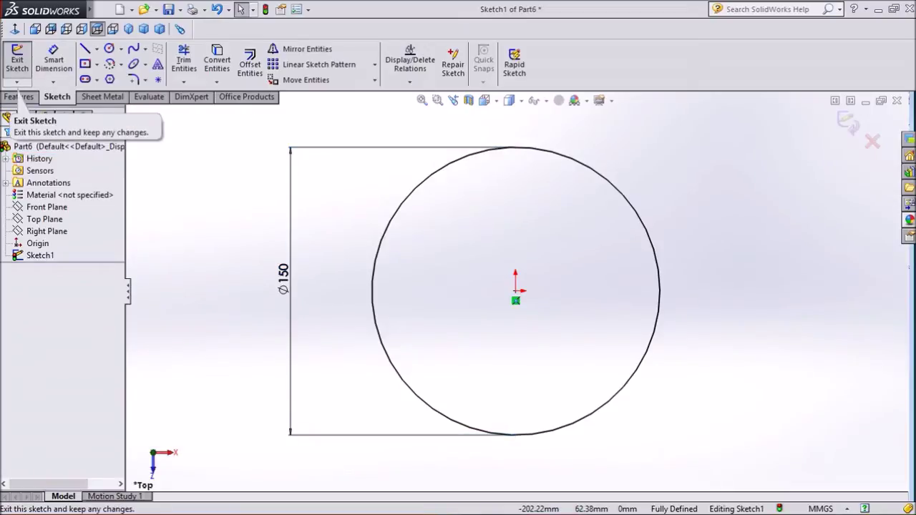
left_click(17, 61)
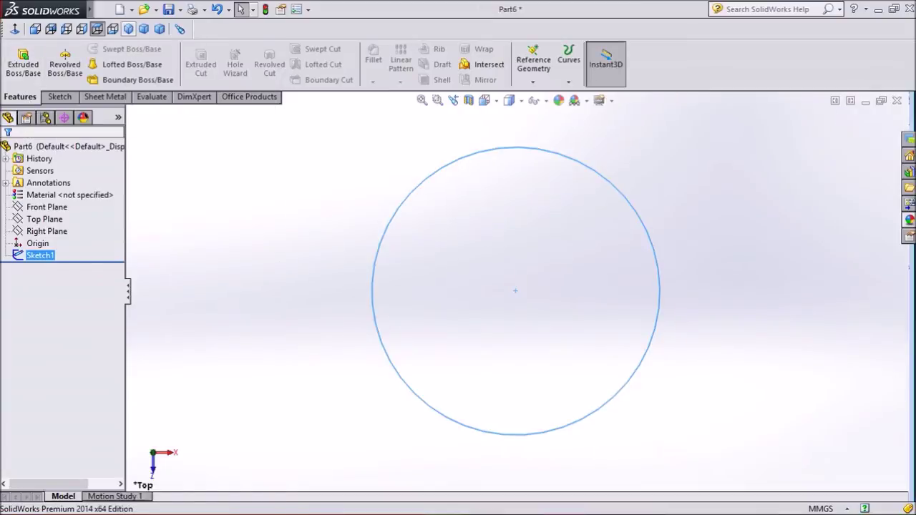
Step: Preview a helix on the circle defined by pitch and revolution, trying variable pitch
left_click(128, 29)
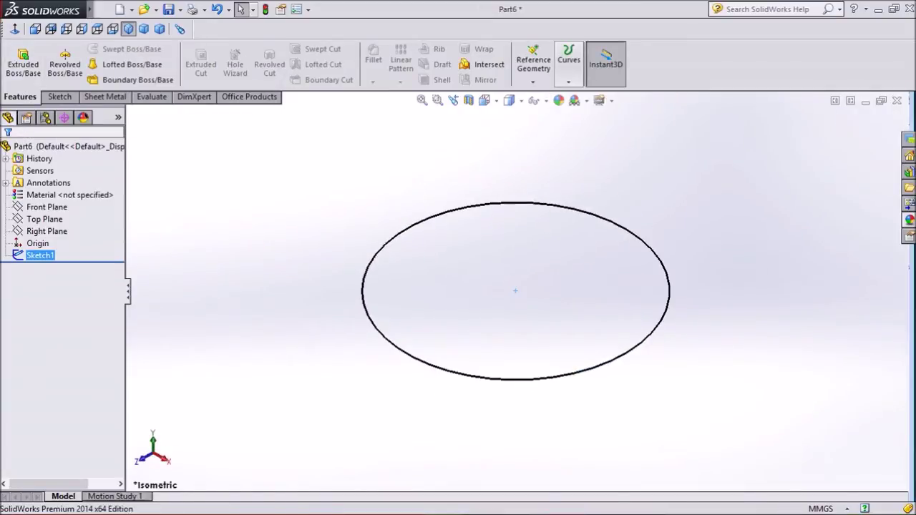
left_click(569, 81)
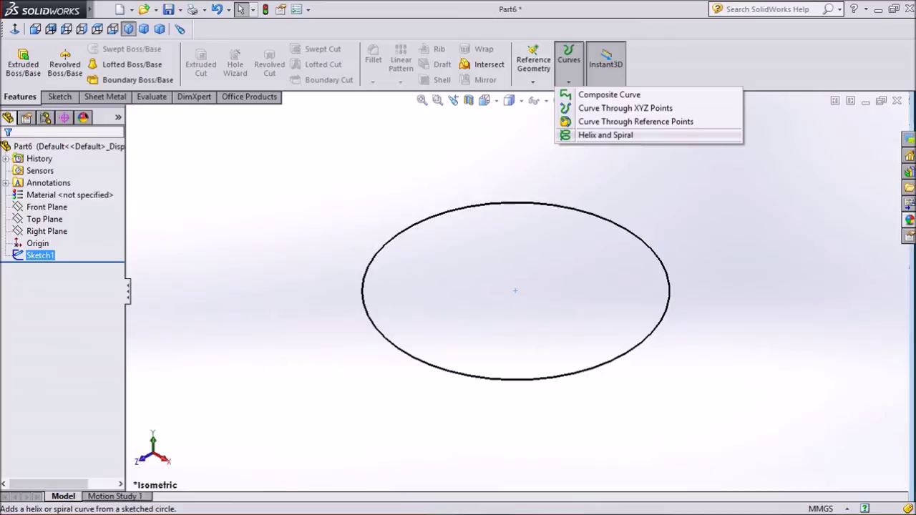
left_click(605, 135)
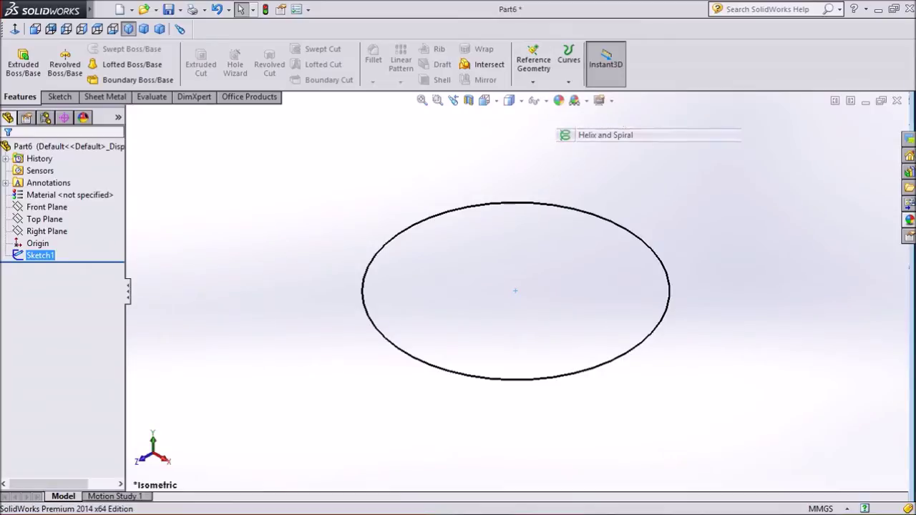
key("f")
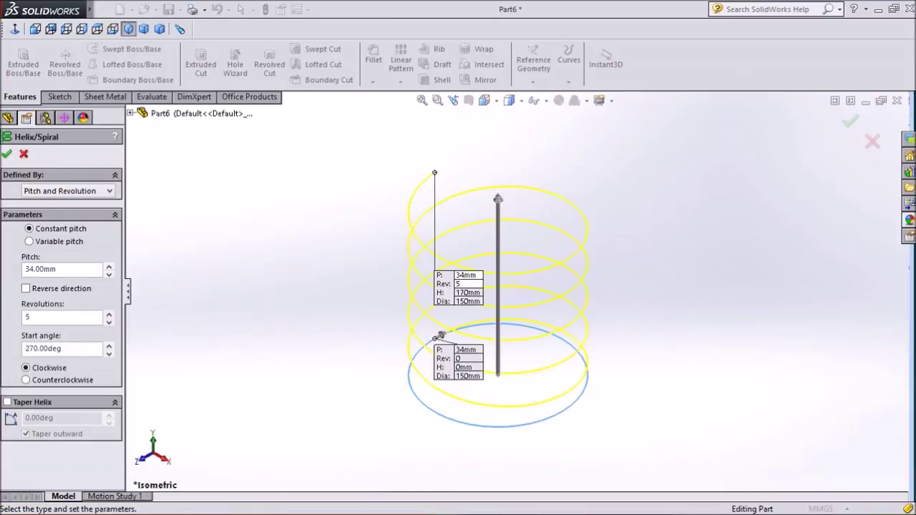
scroll(526, 272, "down", 1)
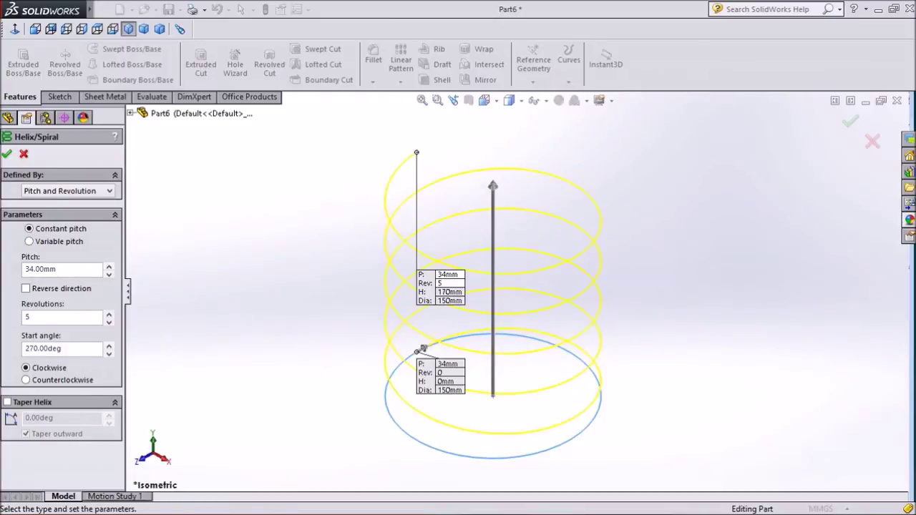
left_click(68, 190)
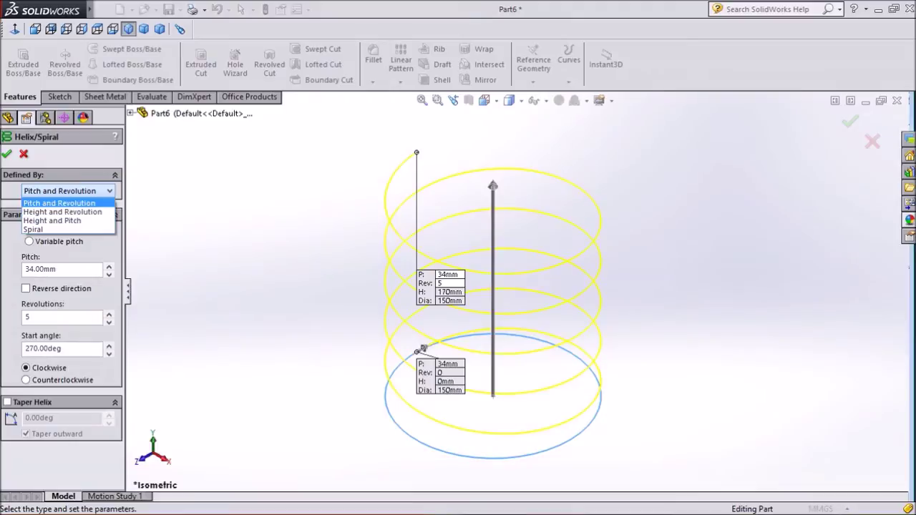
left_click(59, 203)
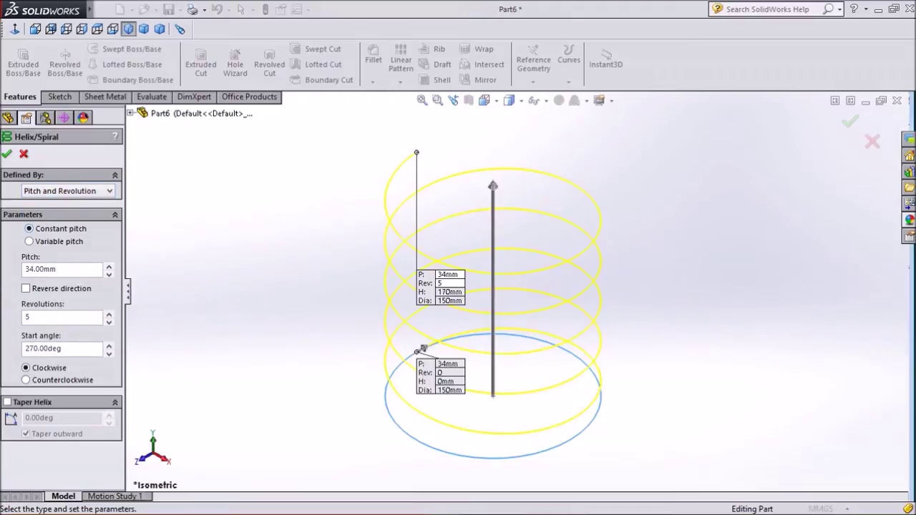
left_click(29, 241)
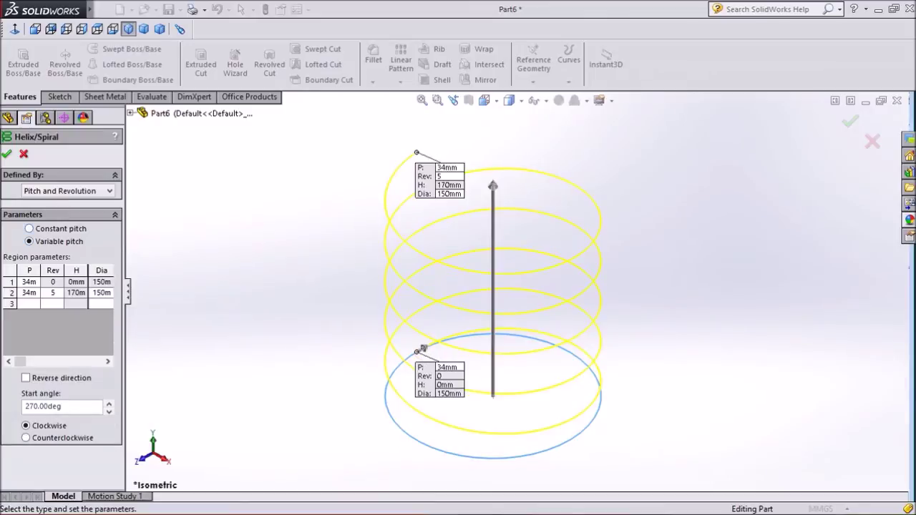
Step: Return to a constant 34 mm pitch with the helix growing upward
left_click(30, 229)
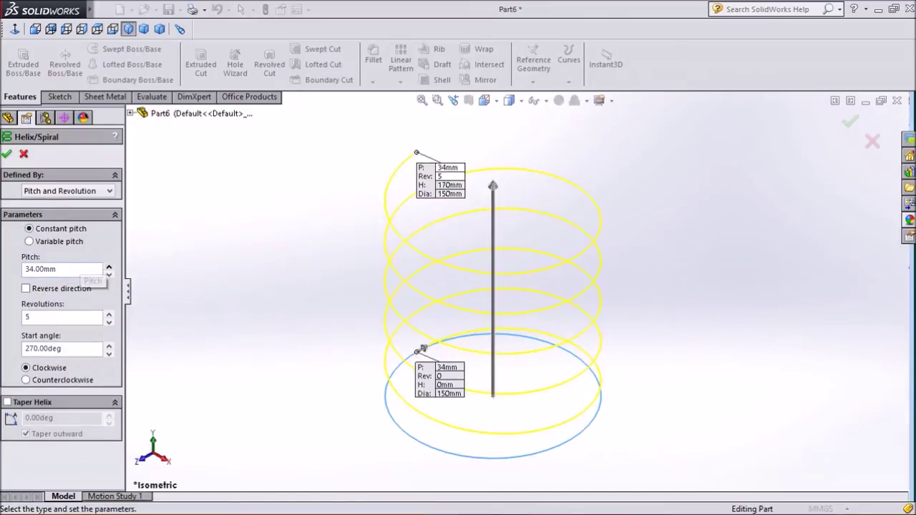
left_click(108, 266)
left_click(109, 265)
left_click(109, 273)
left_click(109, 273)
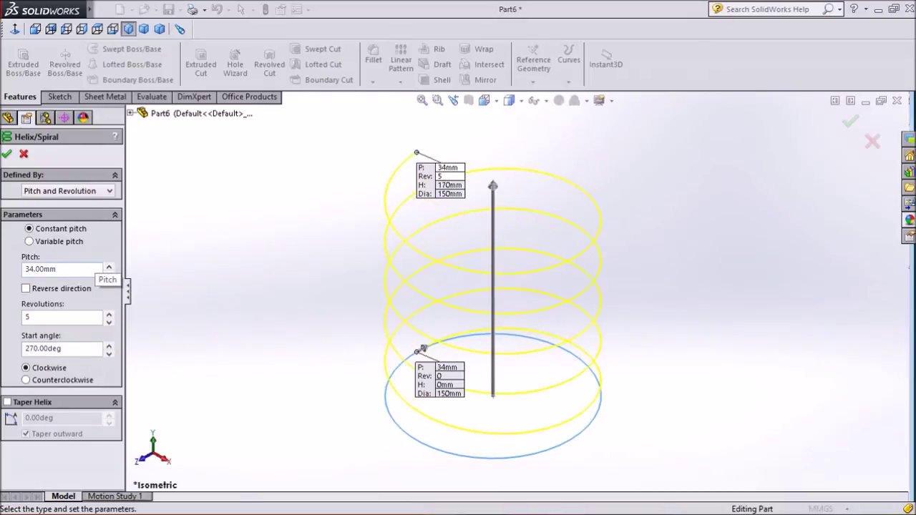
left_click(26, 289)
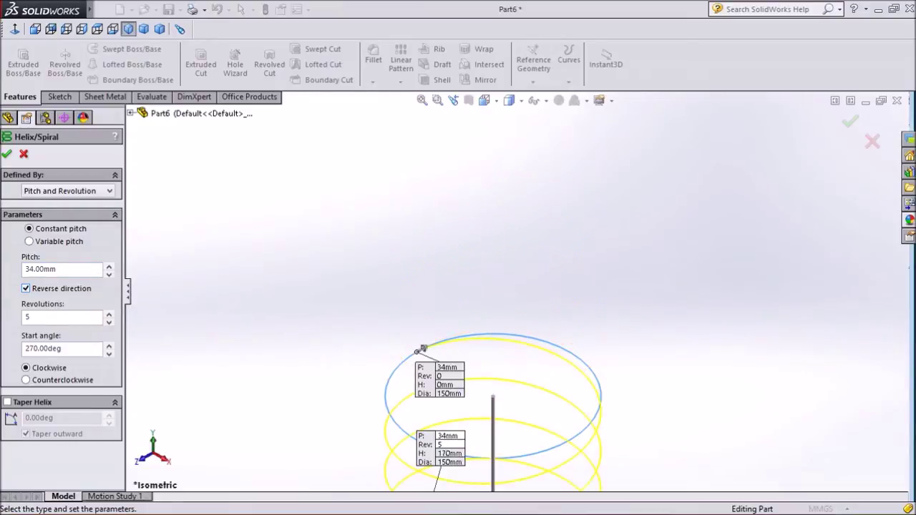
left_click(26, 288)
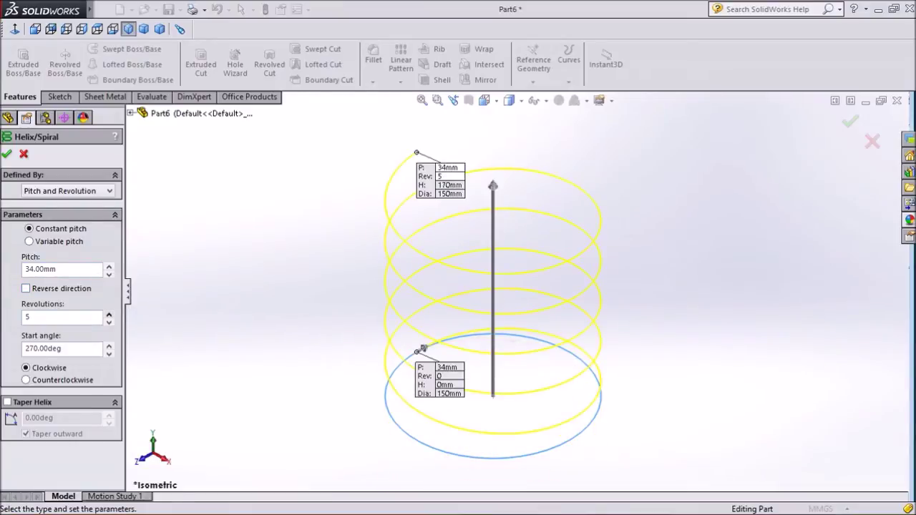
Step: Set the helix to 5.75 revolutions, about 195.5 mm tall
left_click_drag(416, 152, 569, 141)
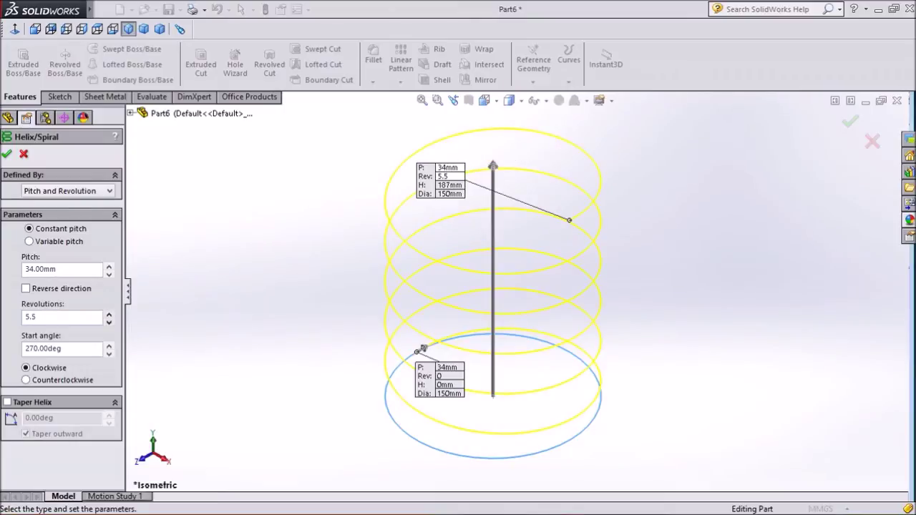
left_click(109, 322)
mouse_move(417, 250)
left_mouse_down()
mouse_move(569, 184)
mouse_move(569, 300)
left_mouse_up()
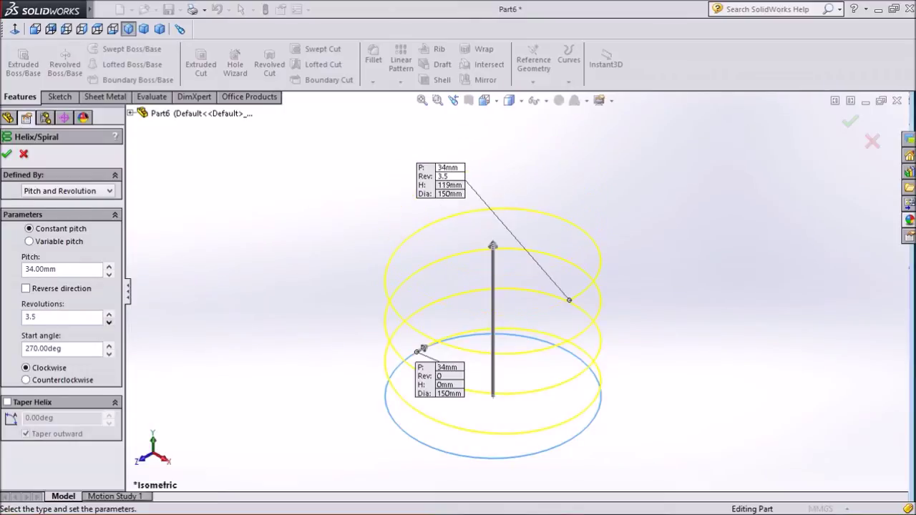
left_click(109, 316)
left_click(109, 316)
left_click(109, 315)
left_click(109, 316)
left_click(109, 316)
left_click(109, 316)
left_click(109, 315)
left_click(108, 315)
left_click(109, 315)
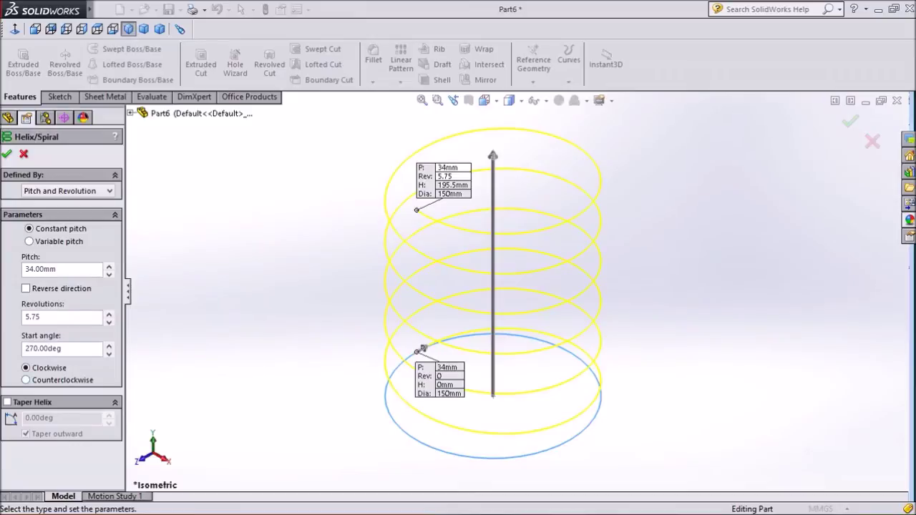
Step: Keep the helix winding clockwise and create Helix/Spiral1
left_click(26, 380)
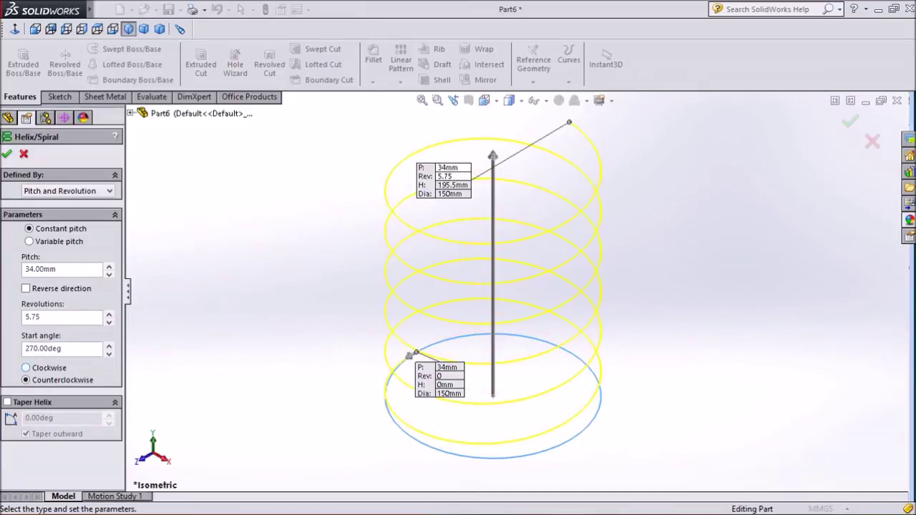
left_click(410, 355)
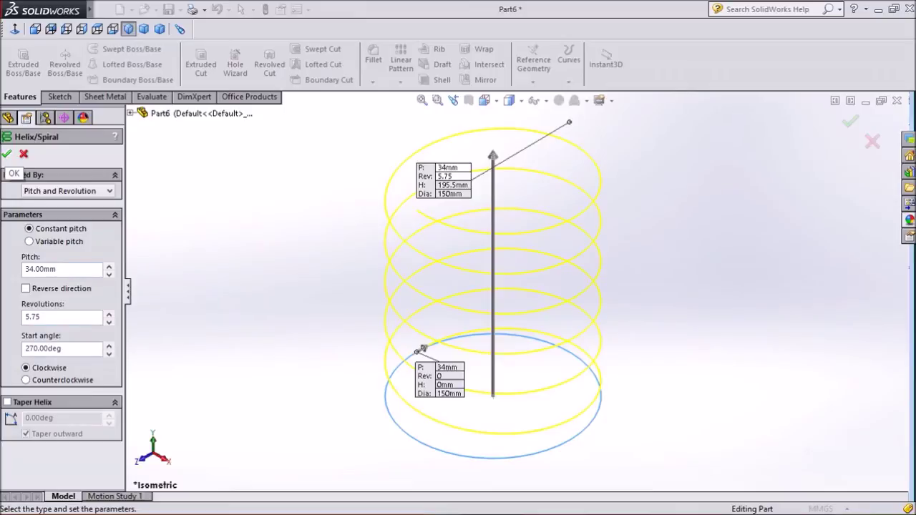
left_click(7, 153)
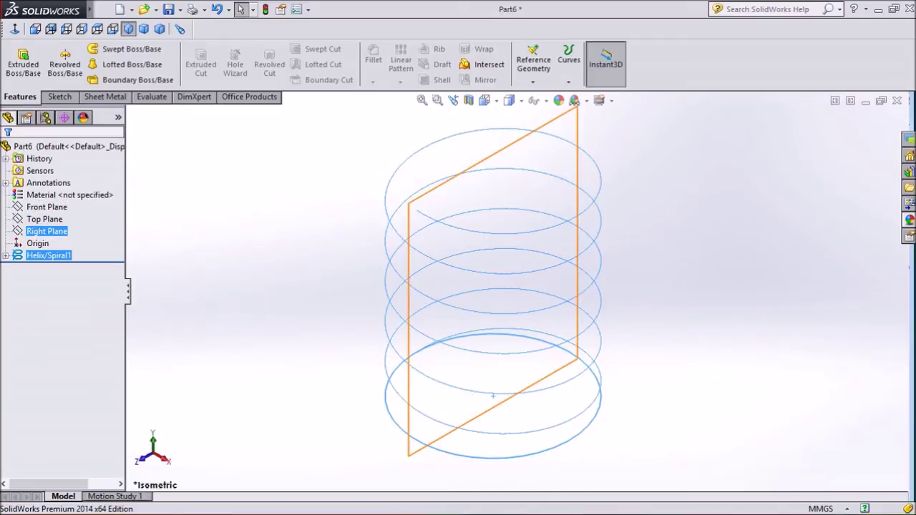
Step: Start Sketch2 on the Right Plane and clear the plane selection
left_click(46, 231)
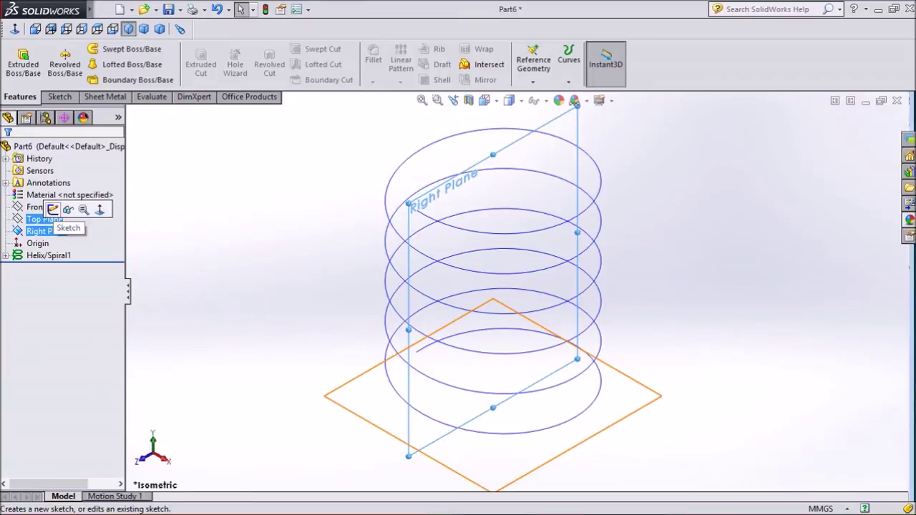
left_click(53, 209)
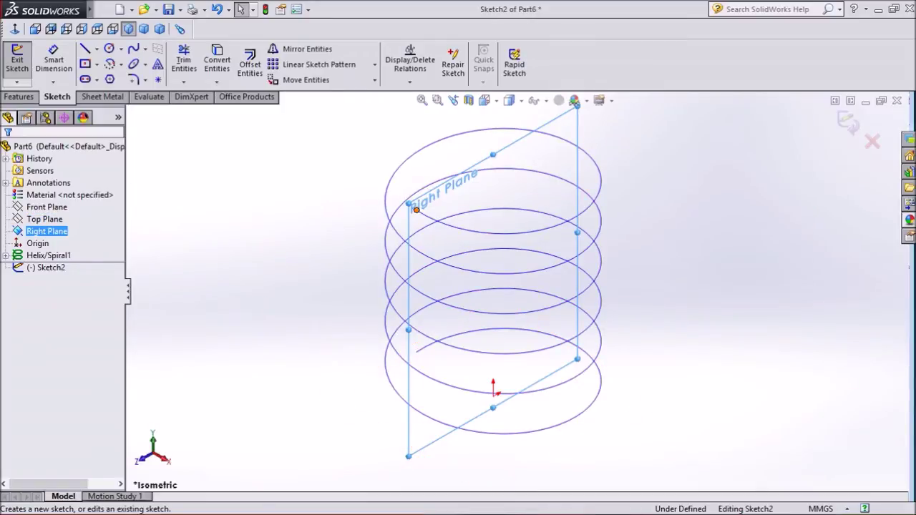
left_click(417, 209)
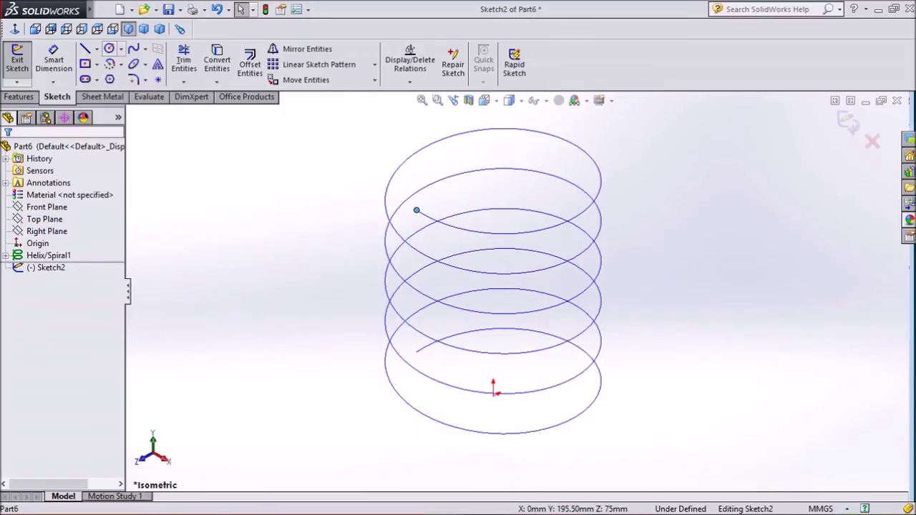
Step: Draw a 7.66 mm radius circle centred on the helix's upper end and exit Sketch2
left_click(109, 48)
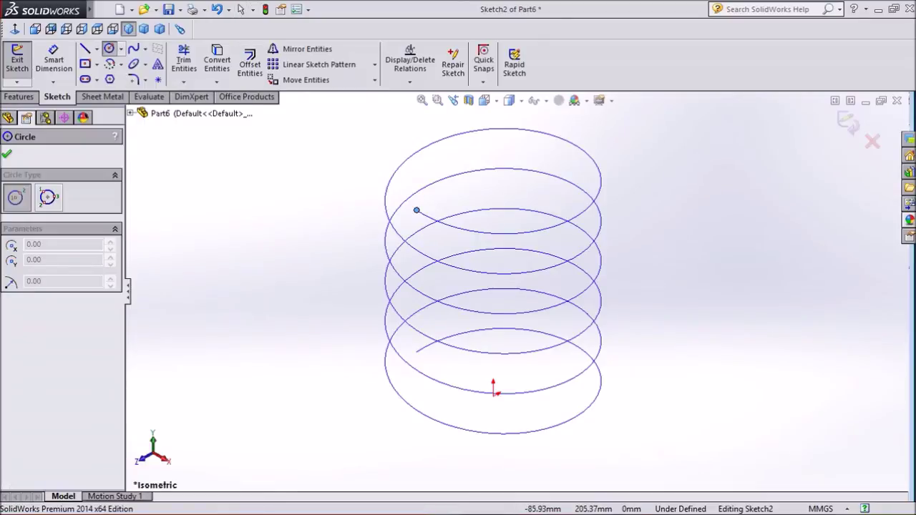
left_click(417, 210)
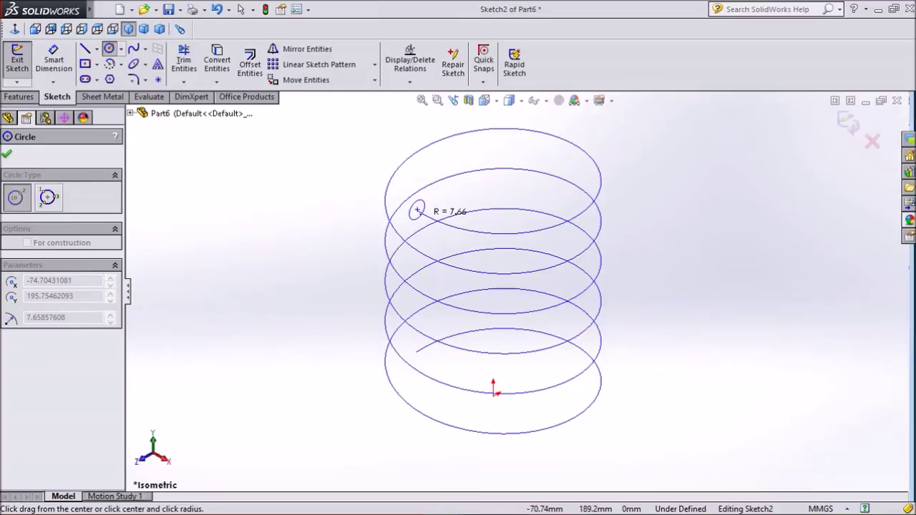
left_click(423, 214)
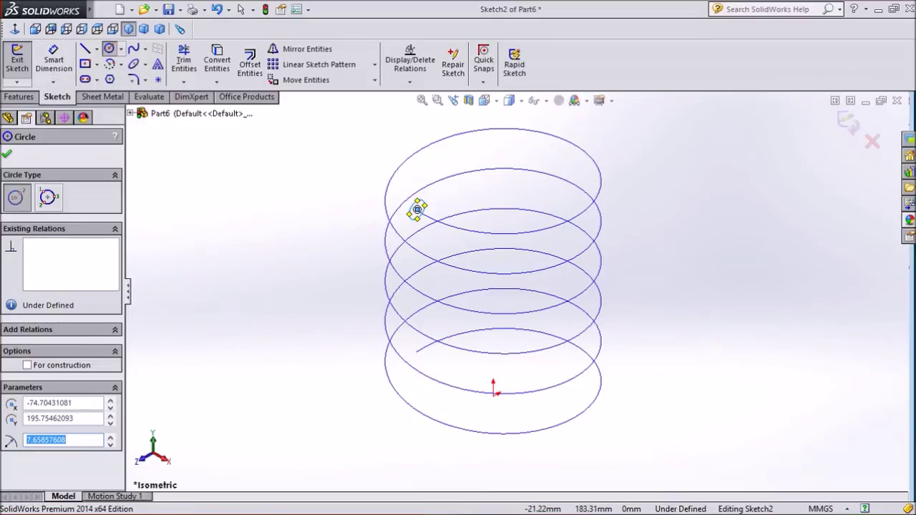
scroll(414, 211, "down", 2)
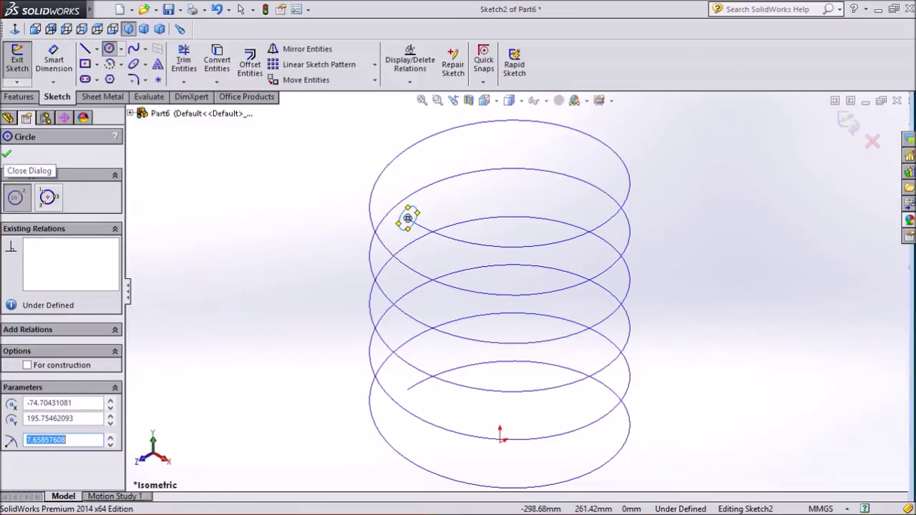
left_click(7, 153)
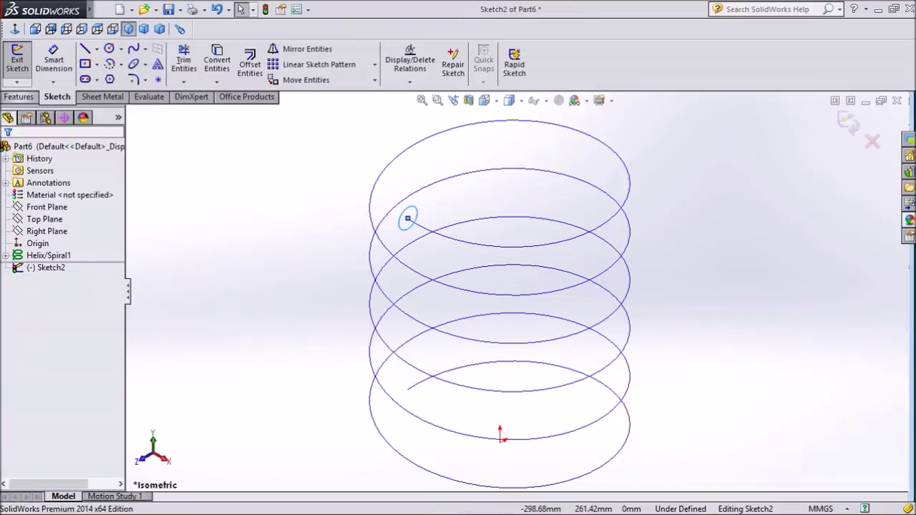
left_click(17, 61)
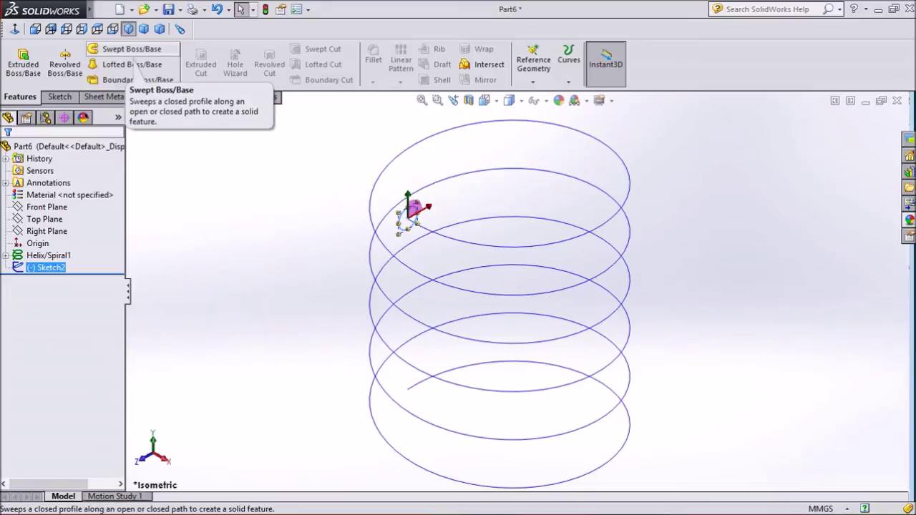
Step: Sweep the Sketch2 circle along Helix/Spiral1 to create Sweep1
left_click(133, 50)
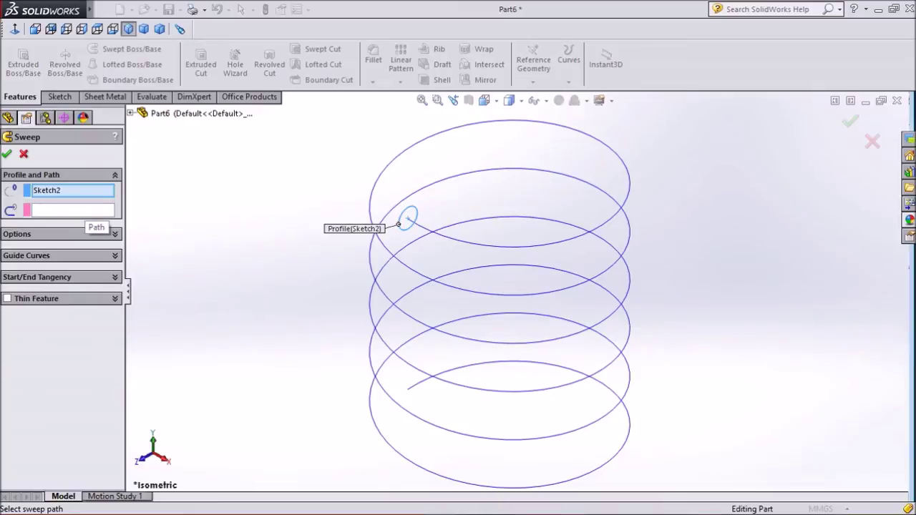
left_click(72, 210)
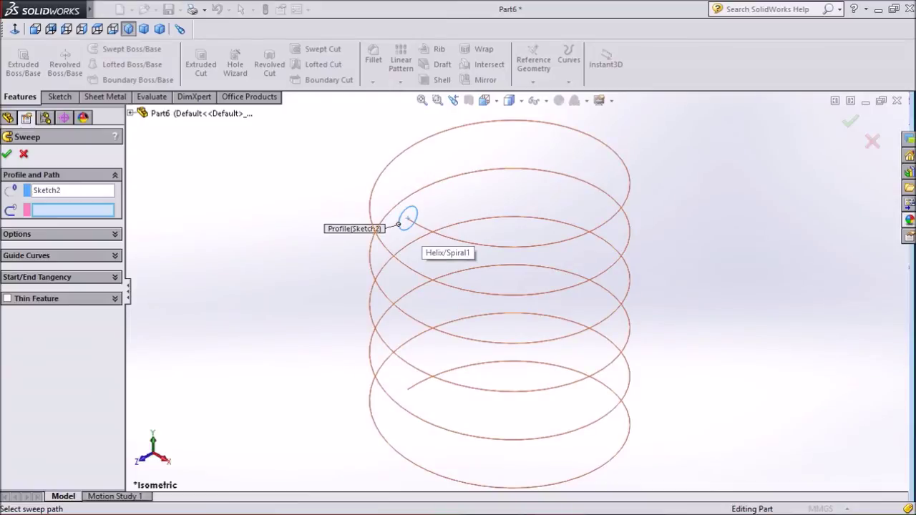
left_click(422, 243)
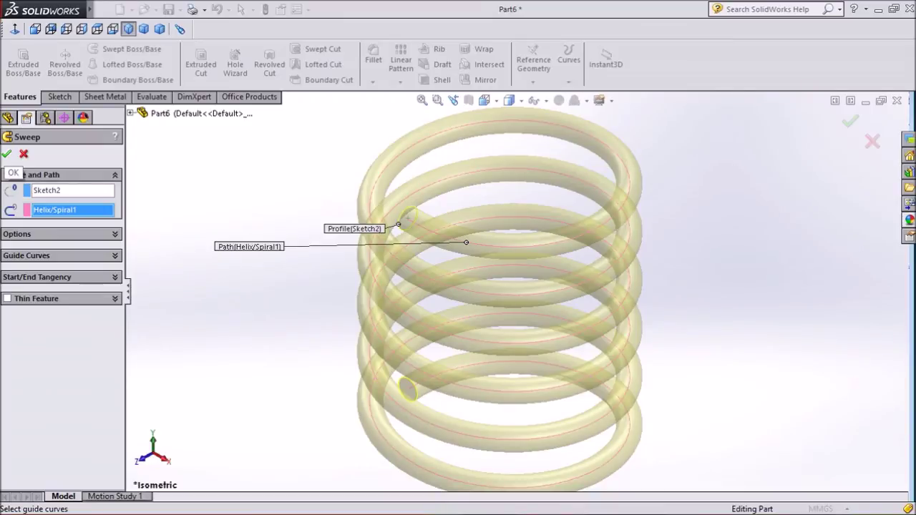
left_click(6, 154)
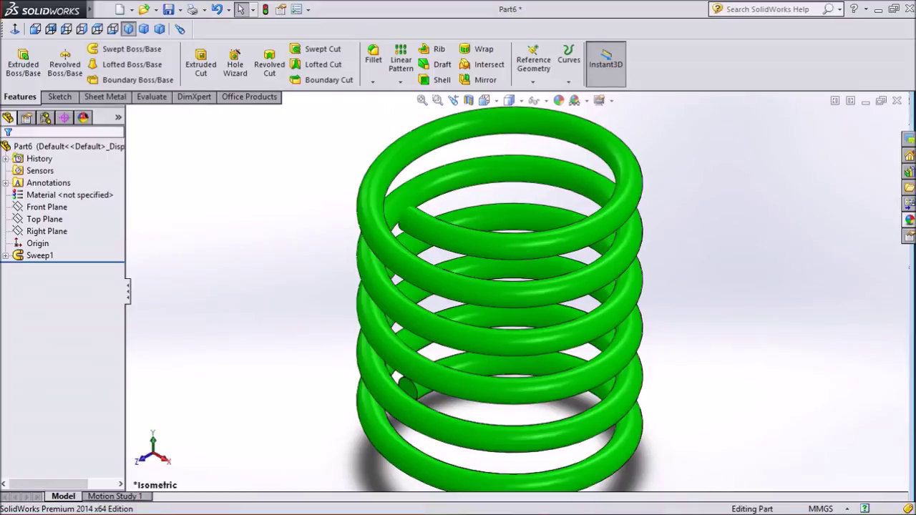
scroll(779, 143, "down", 1)
scroll(516, 286, "up", 2)
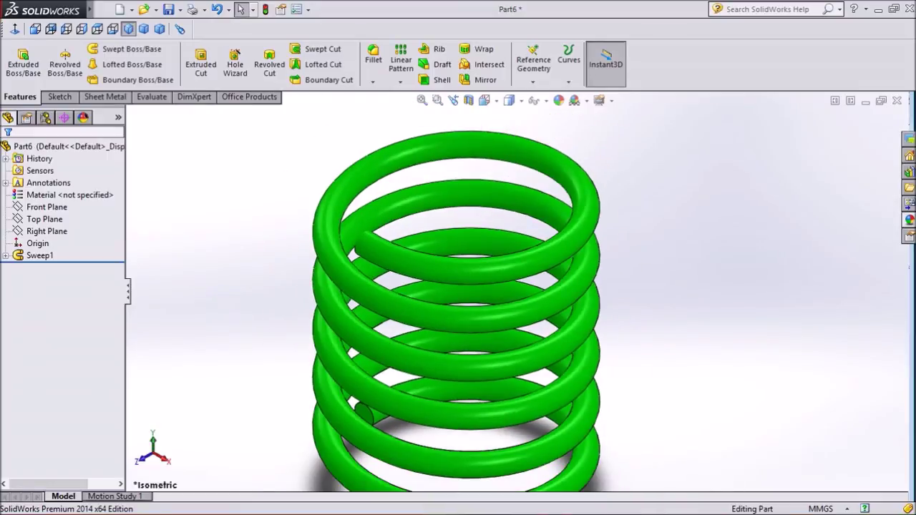
scroll(513, 297, "up", 1)
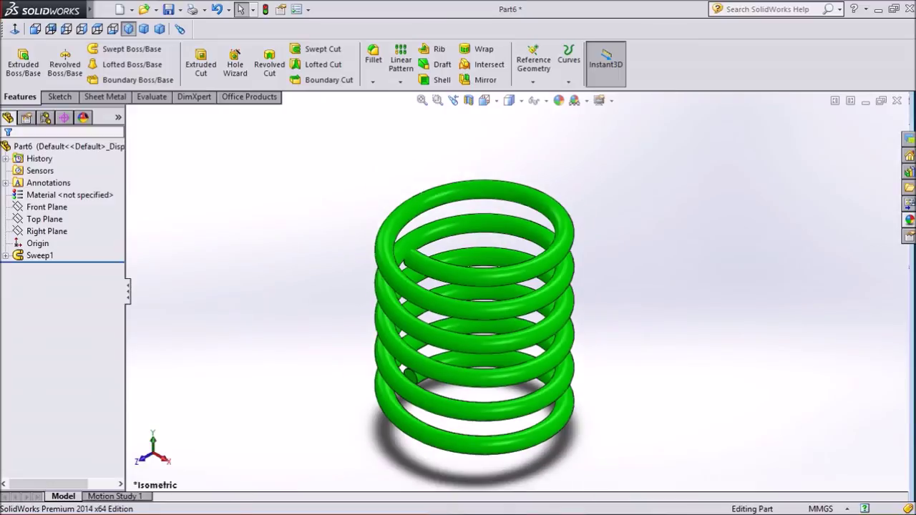
scroll(507, 487, "down", 1)
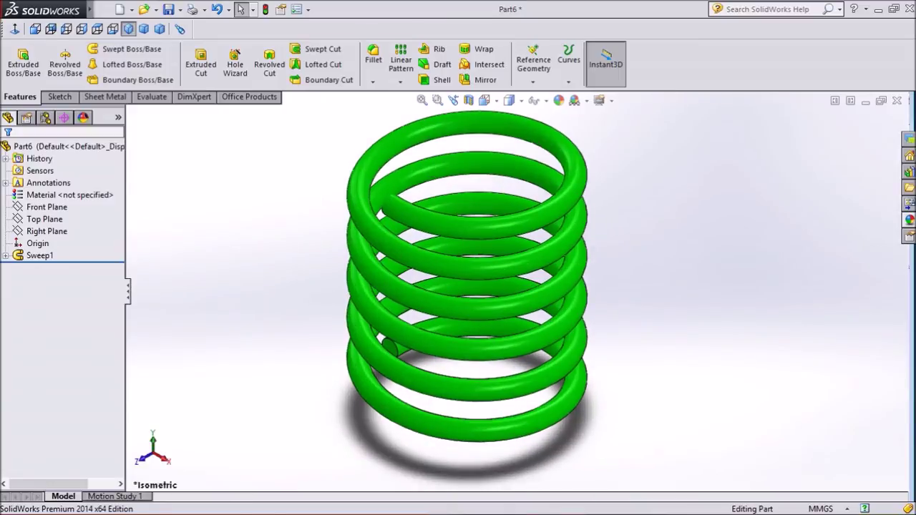
right_click(740, 168)
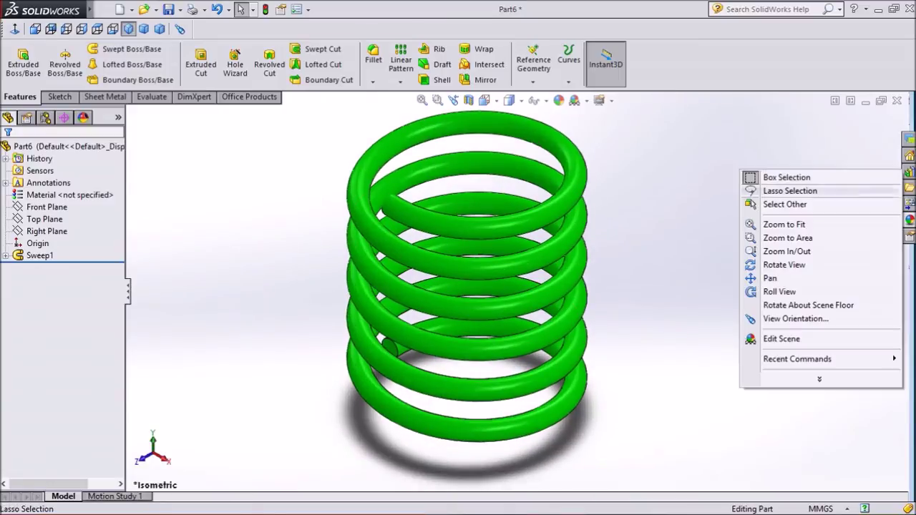
left_click(784, 265)
mouse_move(784, 265)
left_mouse_down()
mouse_move(715, 214)
mouse_move(644, 229)
left_mouse_up()
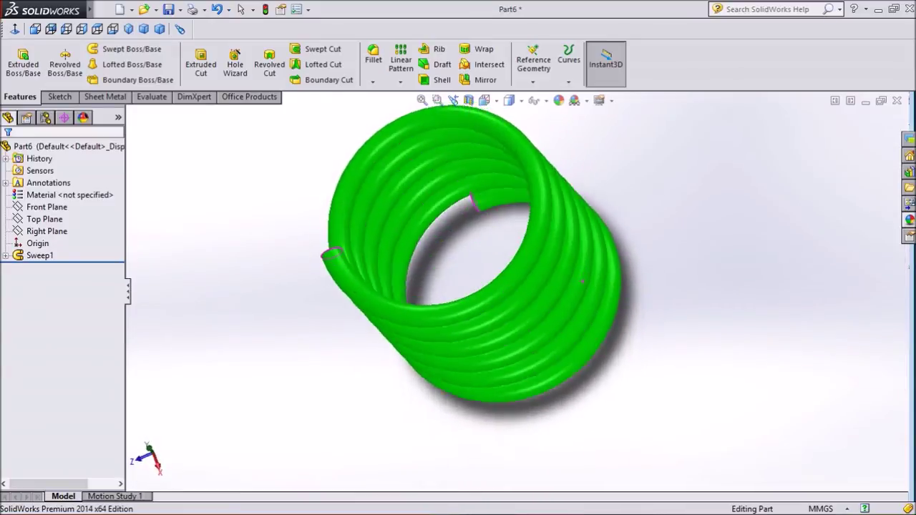
mouse_move(618, 281)
left_mouse_down()
mouse_move(454, 403)
mouse_move(561, 335)
left_mouse_up()
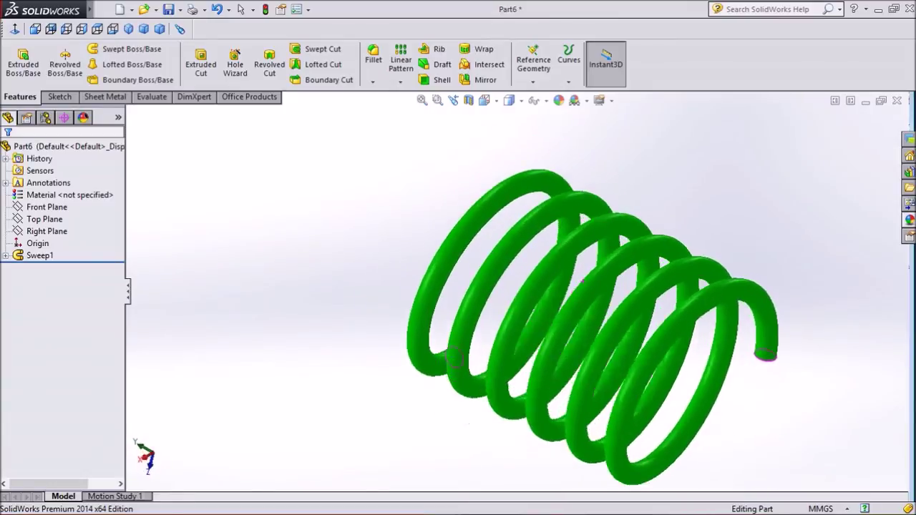
mouse_move(562, 335)
middle_mouse_down()
mouse_move(458, 372)
mouse_move(415, 329)
middle_mouse_up()
mouse_move(389, 286)
middle_mouse_down()
mouse_move(284, 422)
mouse_move(292, 476)
mouse_move(304, 361)
mouse_move(339, 361)
middle_mouse_up()
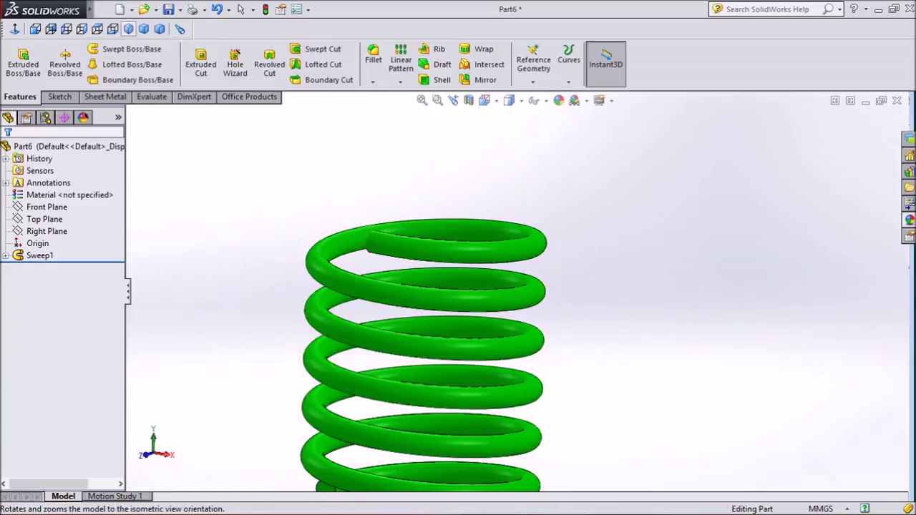
left_click(128, 29)
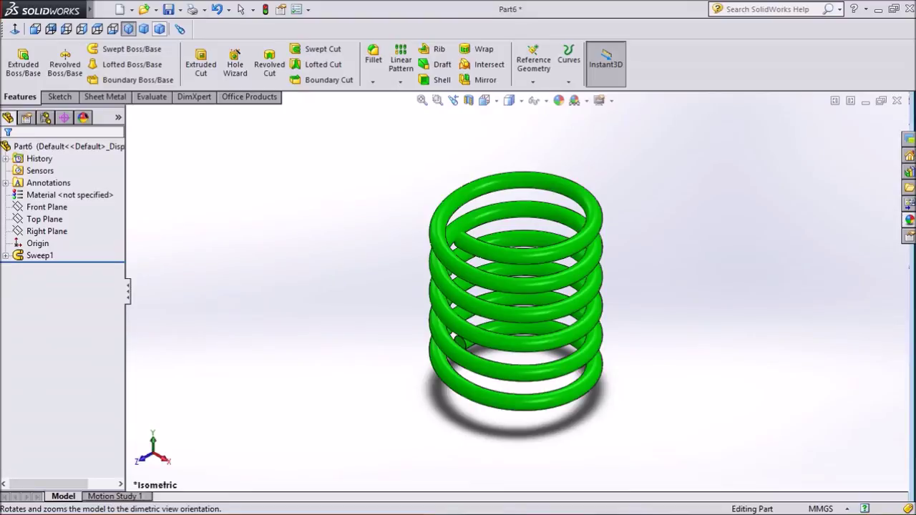
left_click(159, 29)
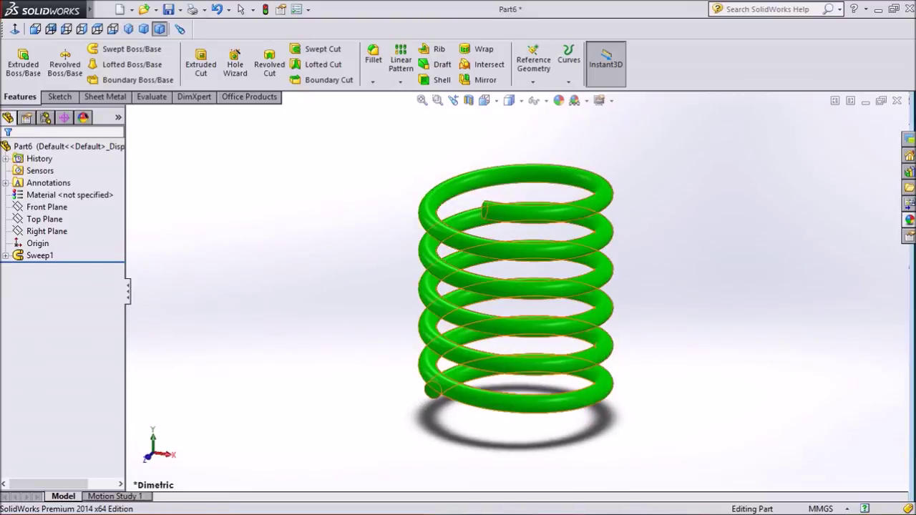
left_click(144, 29)
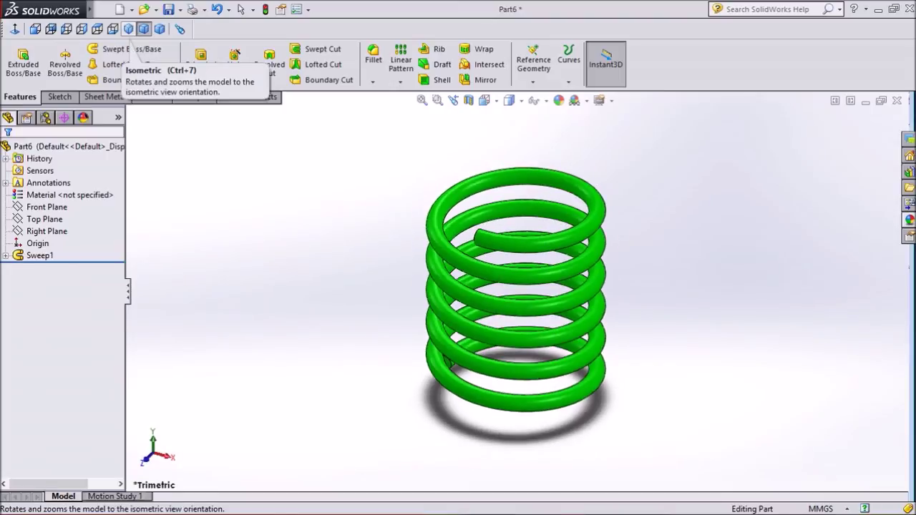
left_click(128, 29)
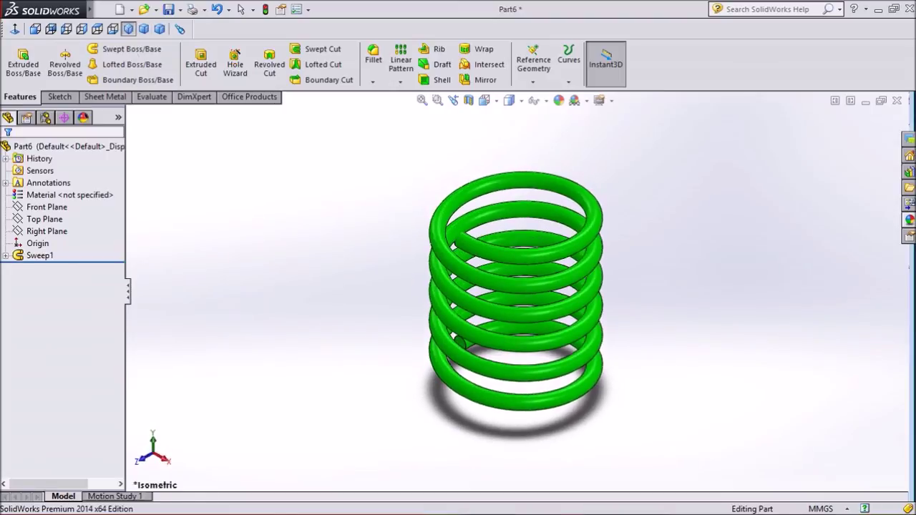
left_click(144, 29)
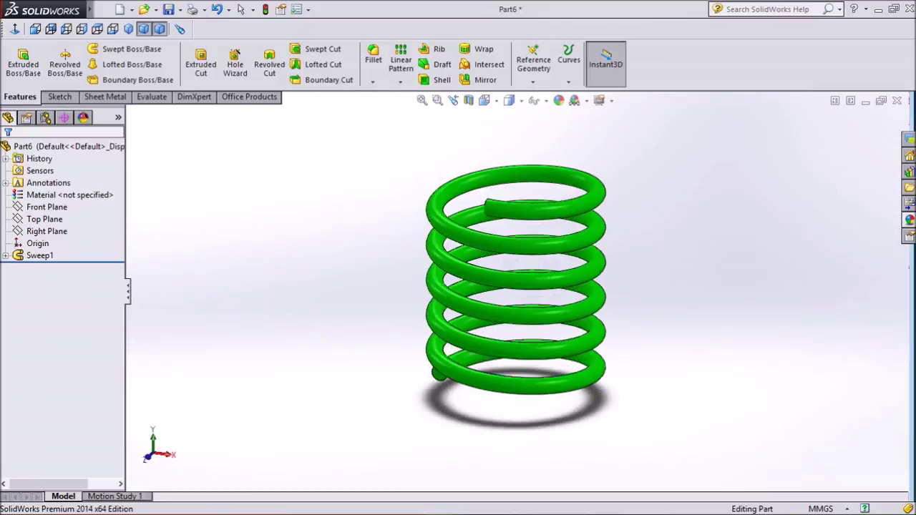
left_click(160, 29)
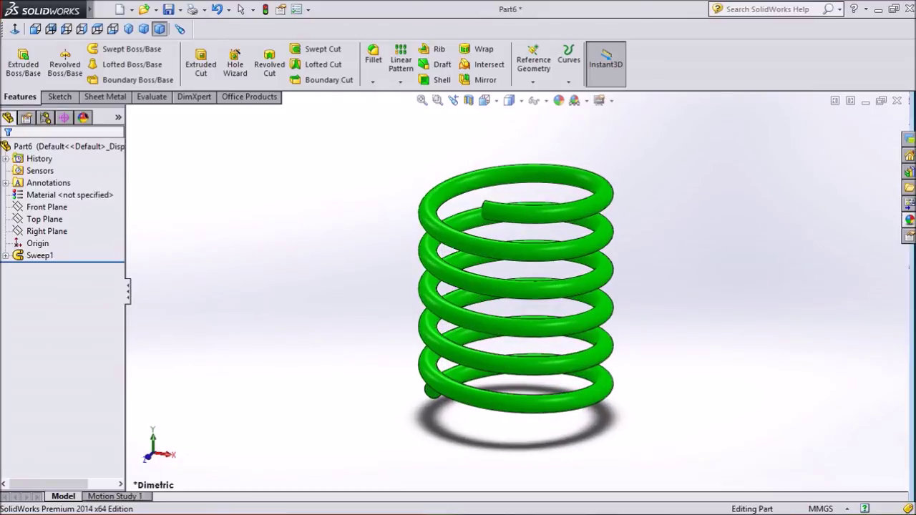
scroll(752, 336, "down", 2)
scroll(649, 270, "down", 2)
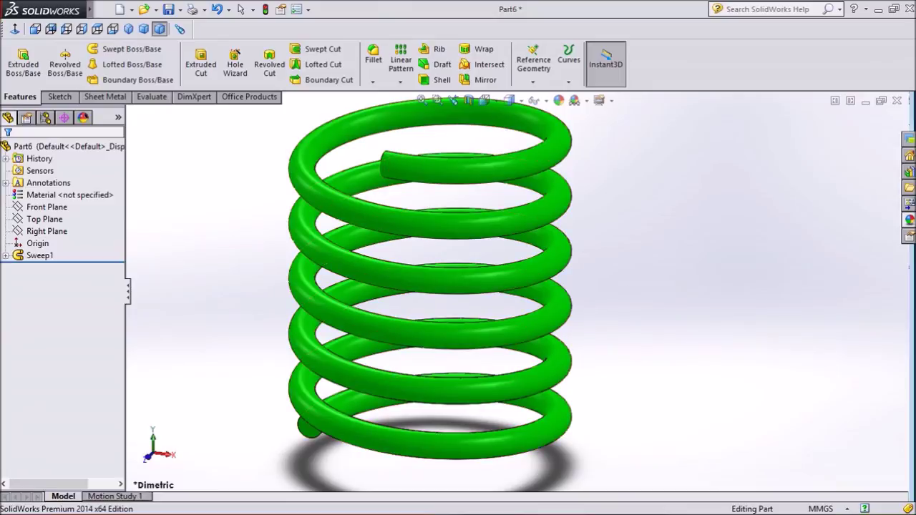
right_click(728, 174)
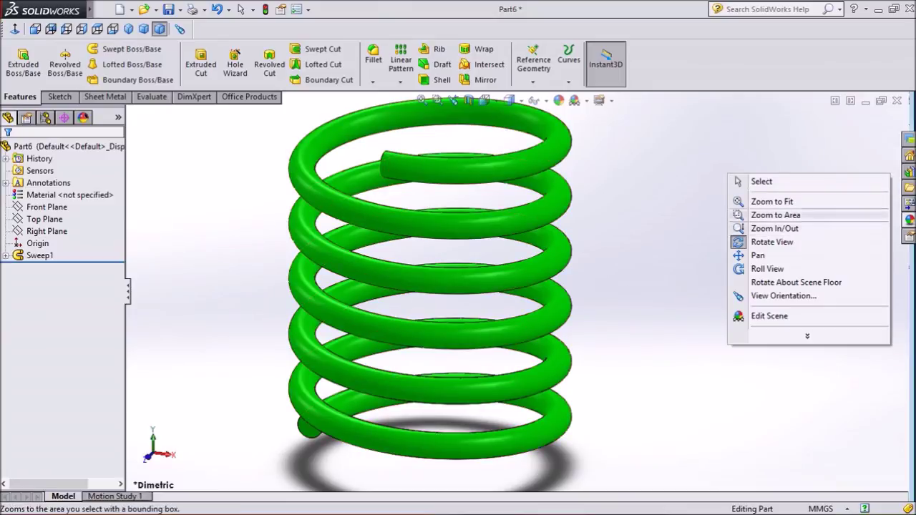
left_click(757, 256)
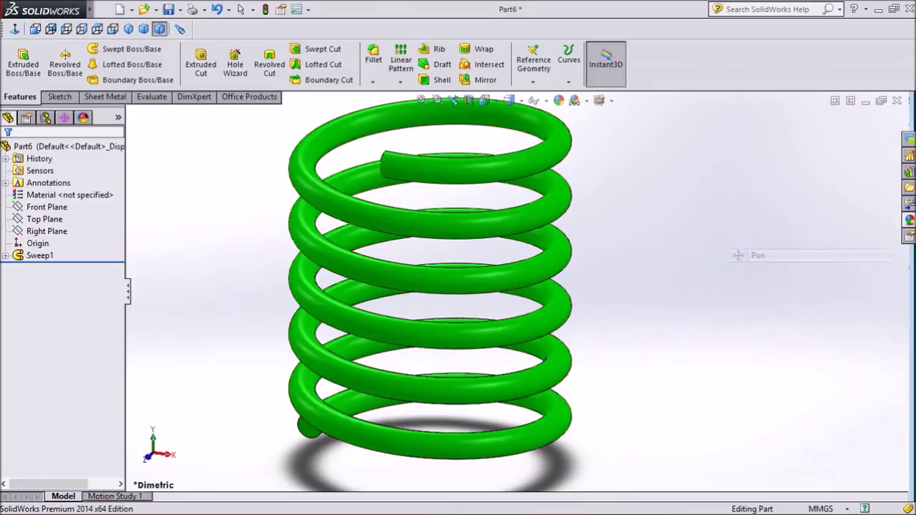
left_click_drag(429, 286, 440, 301)
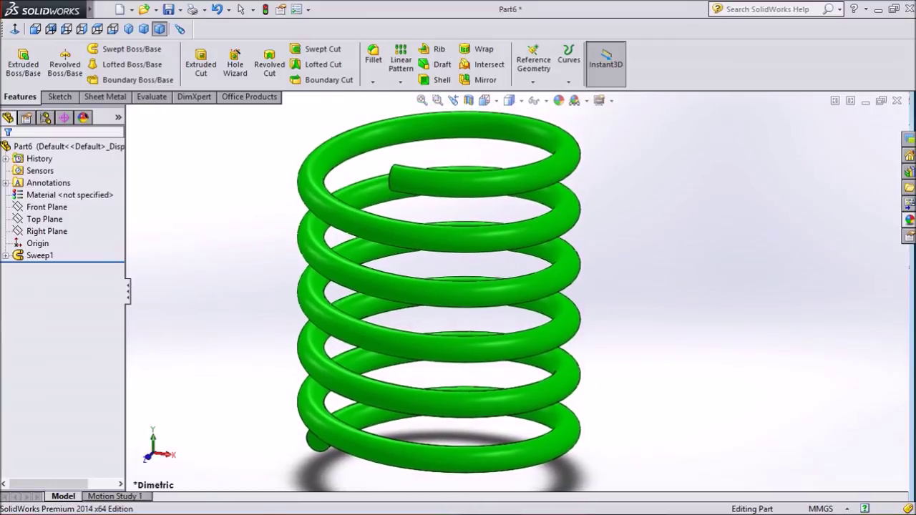
right_click(754, 196)
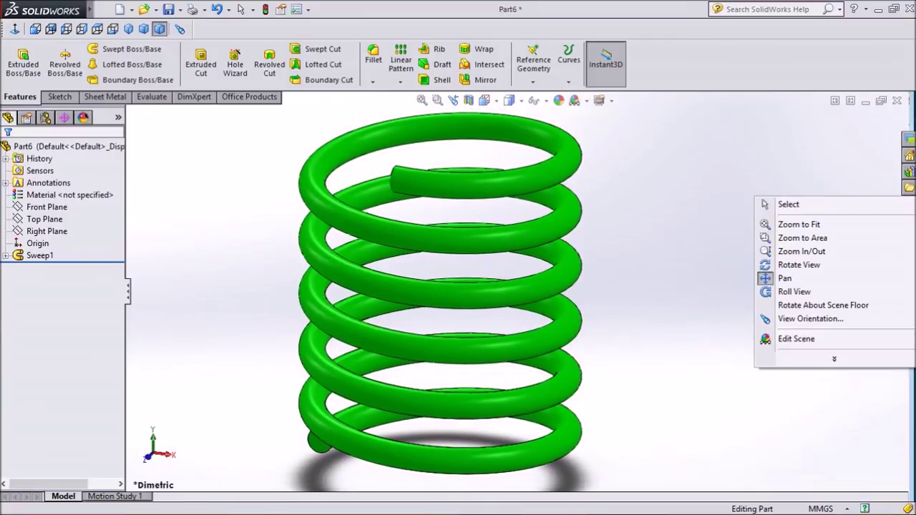
left_click(779, 204)
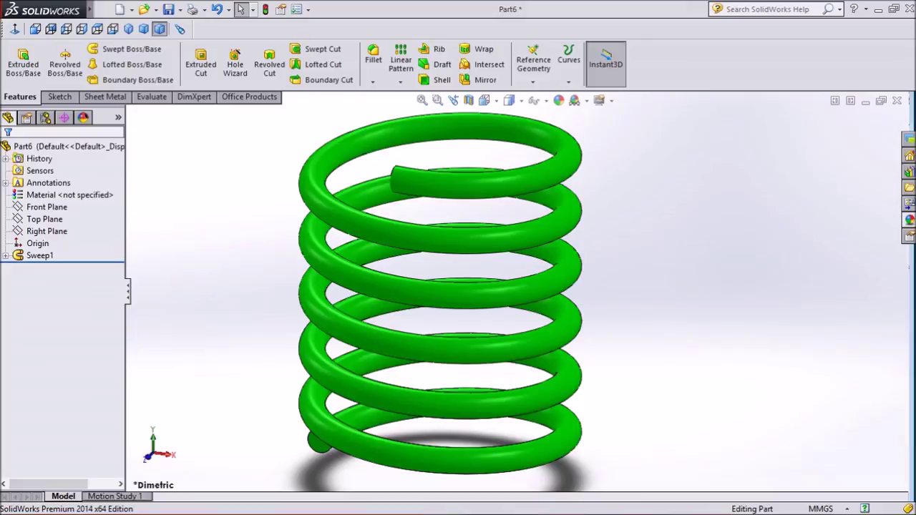